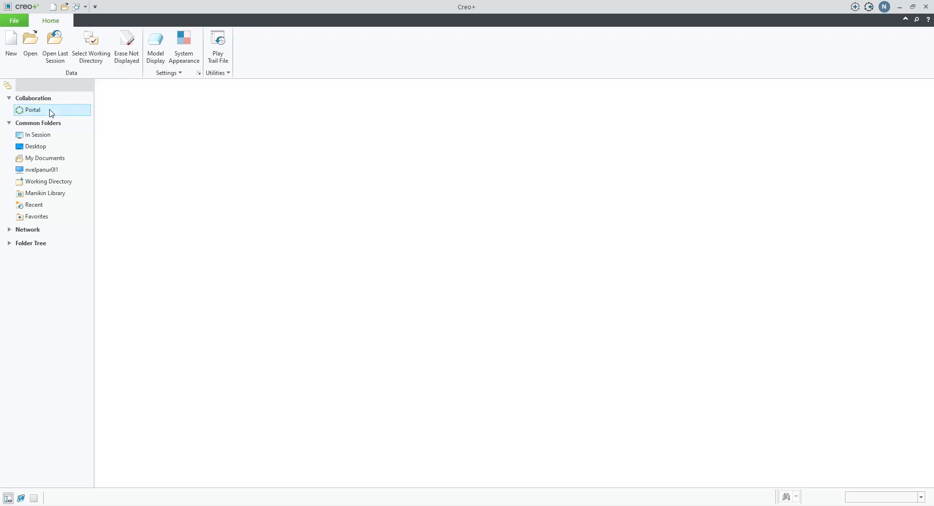
Step: Open the collaboration portal and create a new collaboration session named Check_Valve
left_click(44, 113)
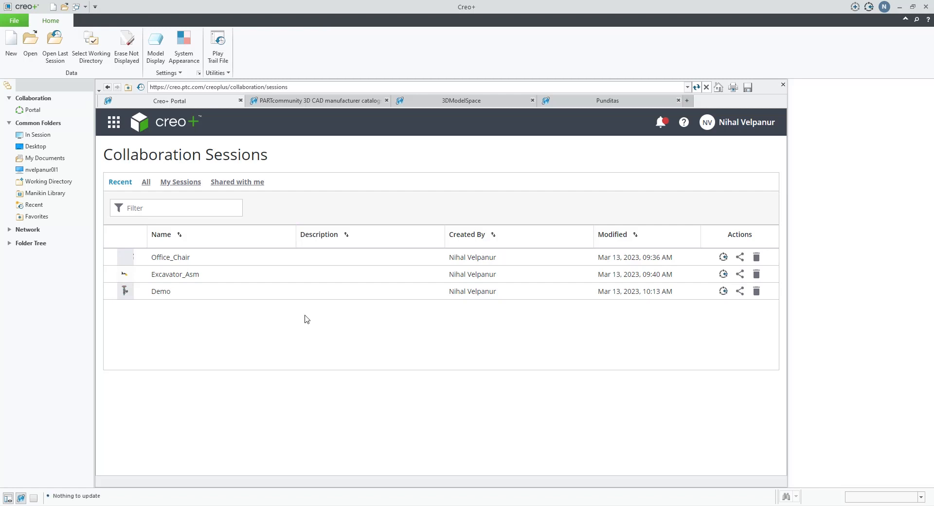
left_click(855, 9)
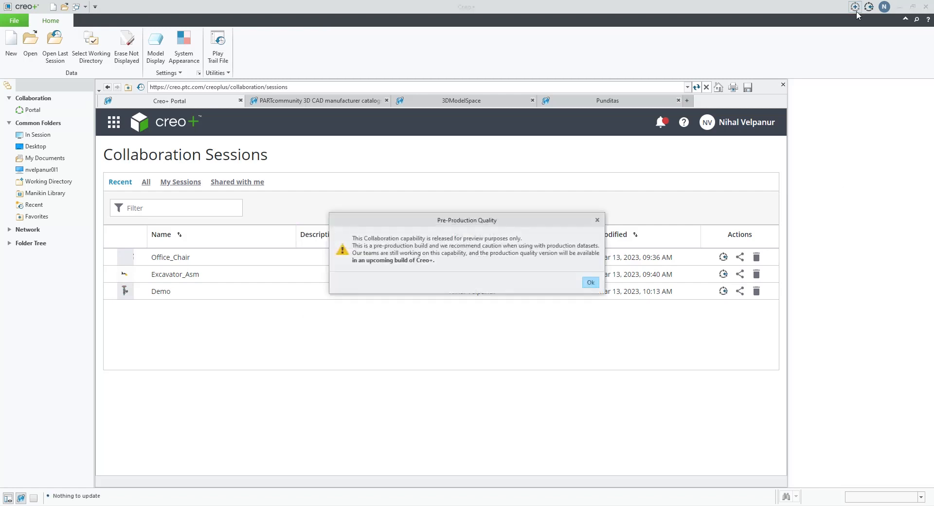
left_click(591, 283)
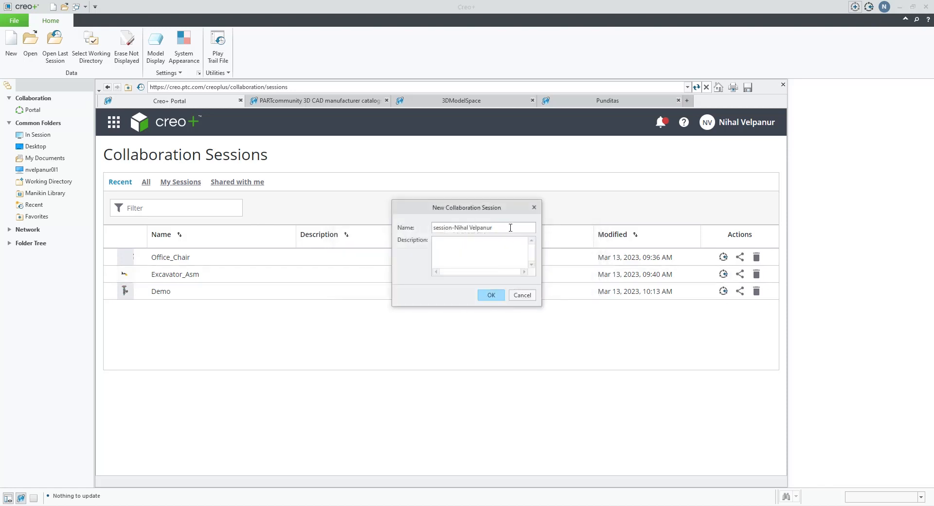
left_click_drag(510, 228, 407, 223)
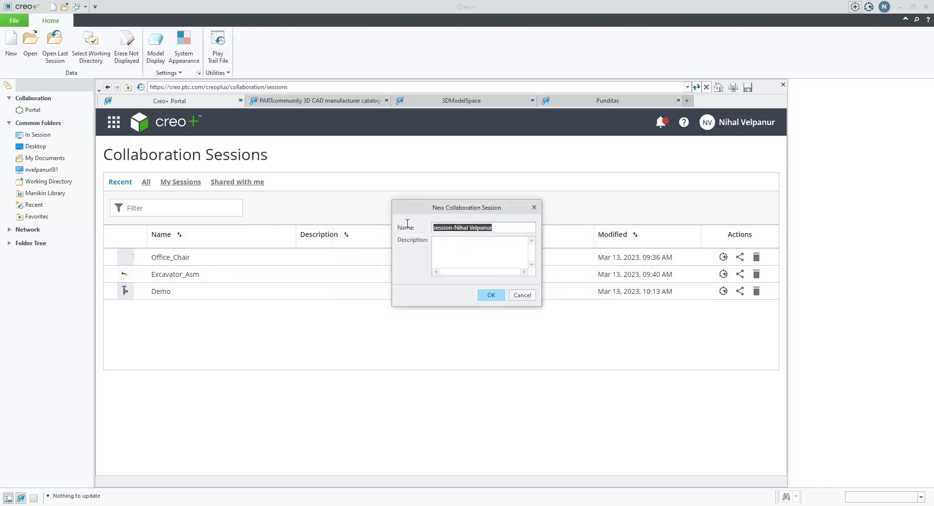
type("Check) ")
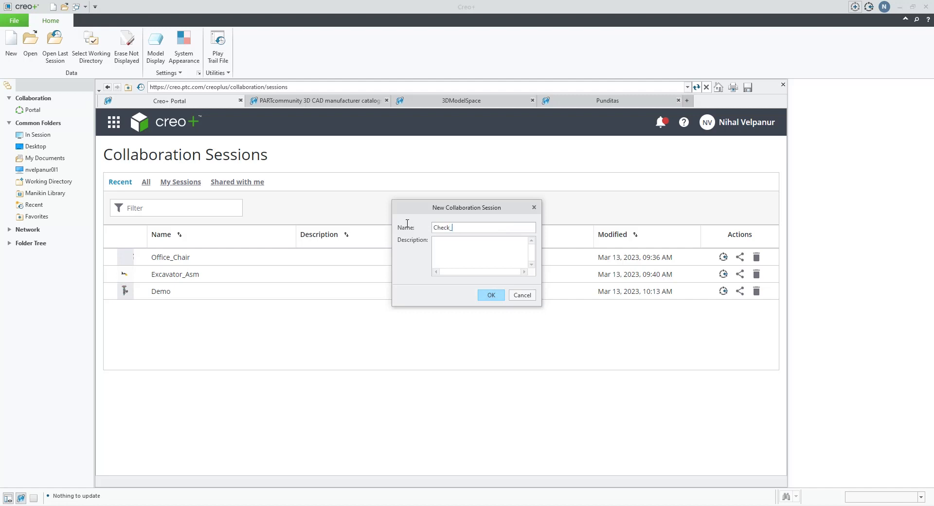
type("Valve")
left_click(492, 292)
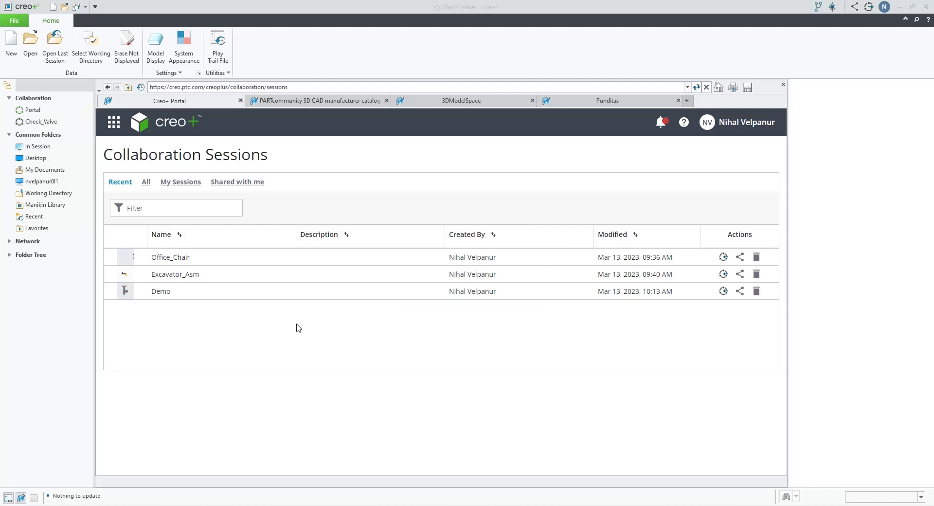
Step: Open the check valve assembly from the Desktop's check_valve folder in the Check_Valve session
left_click(62, 123)
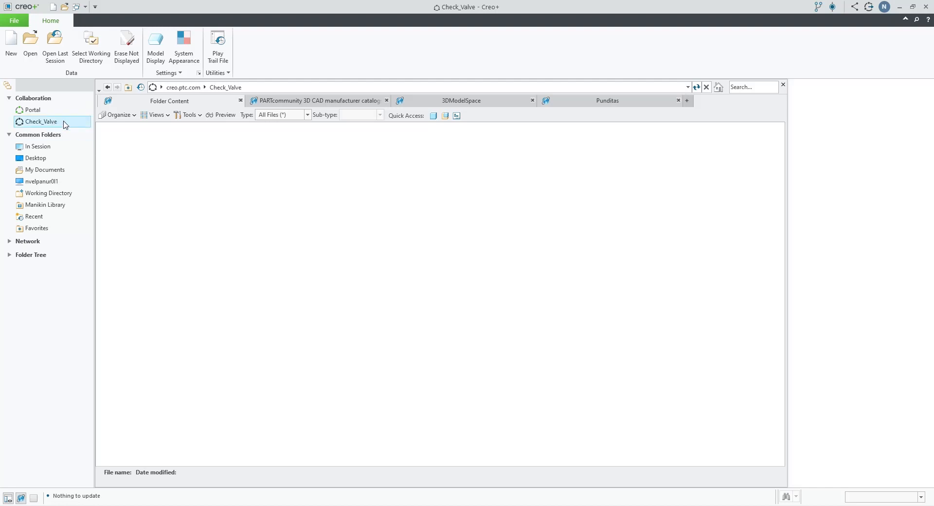
left_click(30, 50)
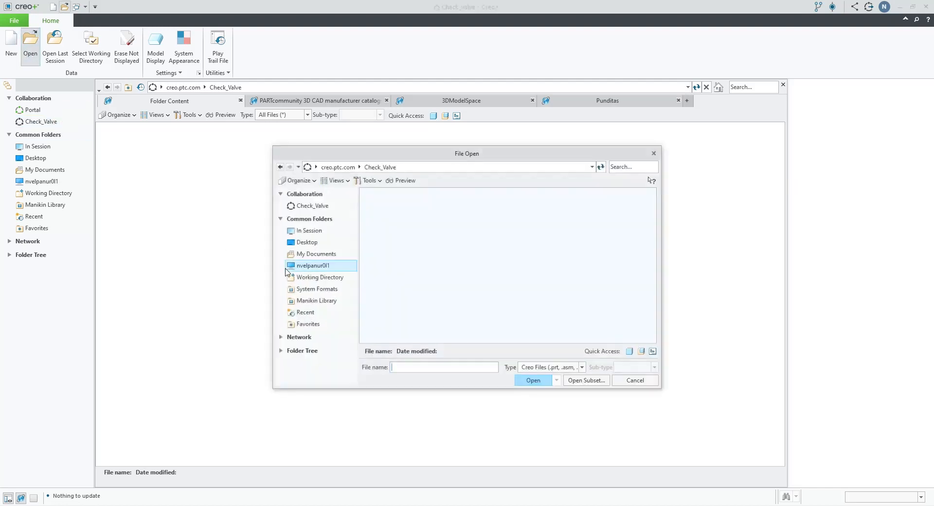
left_click(319, 243)
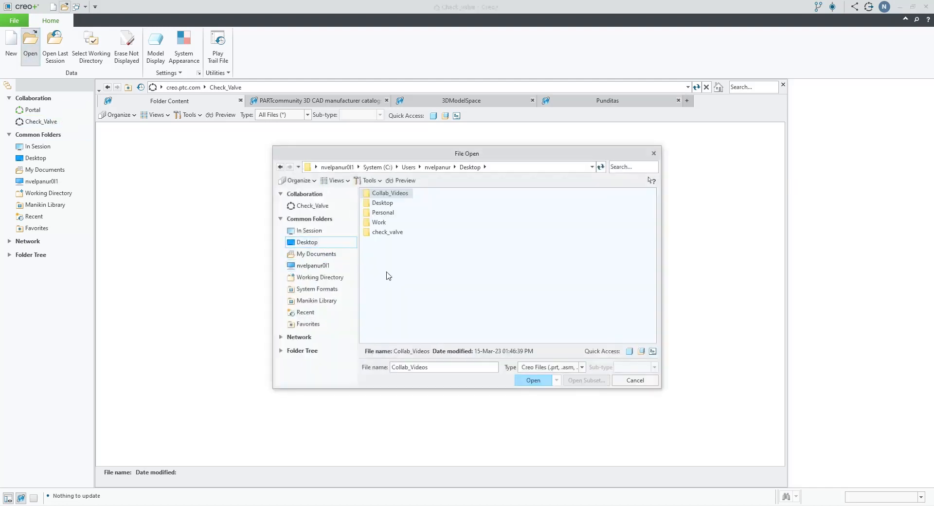
double_click(394, 232)
double_click(403, 194)
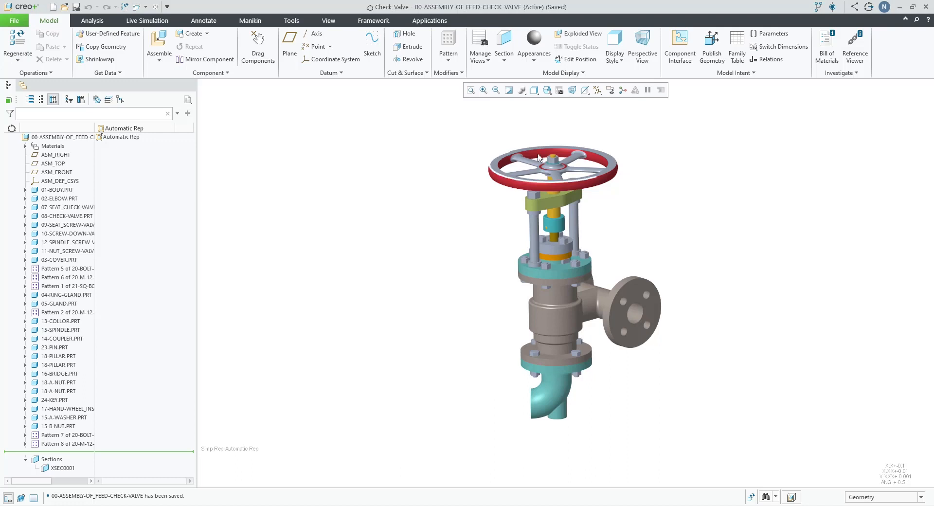
Step: Display the session's timeline and view the details of the entry for the newly added assembly
left_click(817, 8)
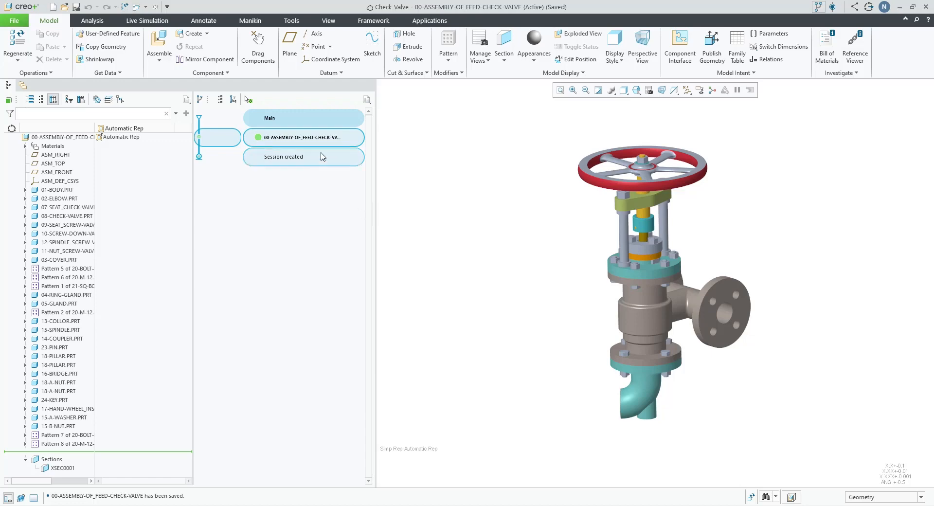
mouse_move(320, 142)
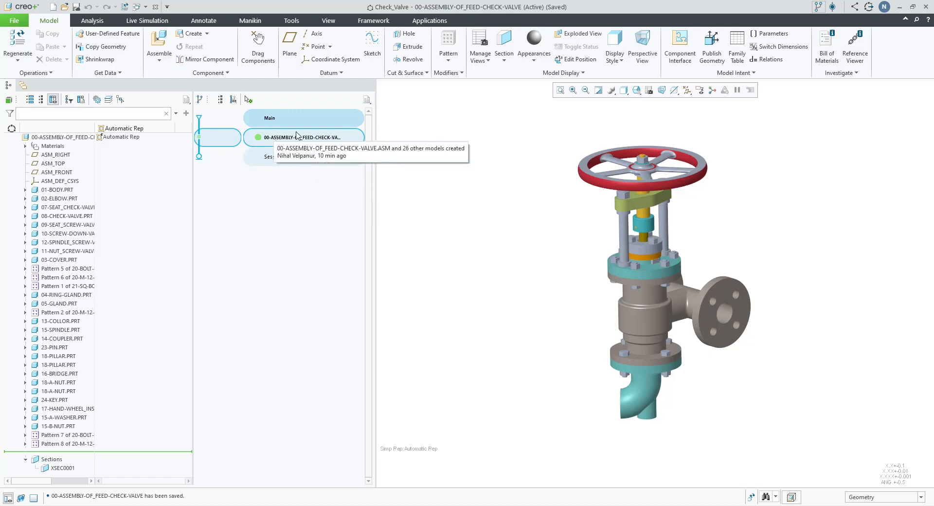
left_click_drag(199, 99, 286, 149)
left_click(431, 148)
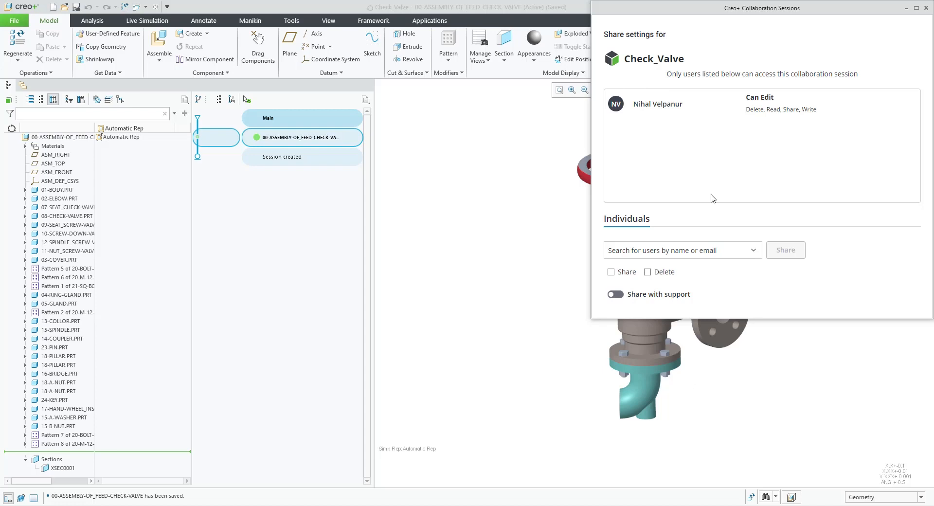
Step: Share the Check_Valve session with one listed colleague, leaving the extra Share and Delete permissions off, and close the share settings
left_click(752, 250)
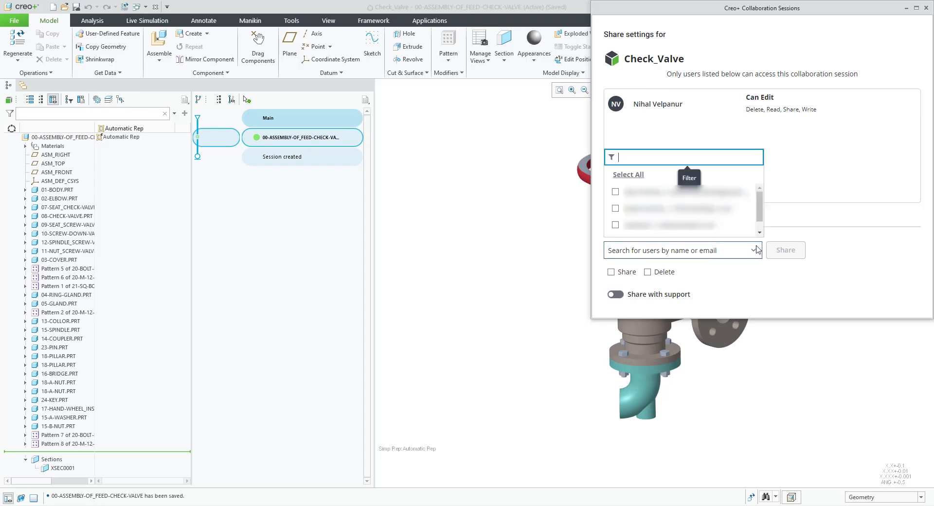
left_click_drag(759, 206, 761, 232)
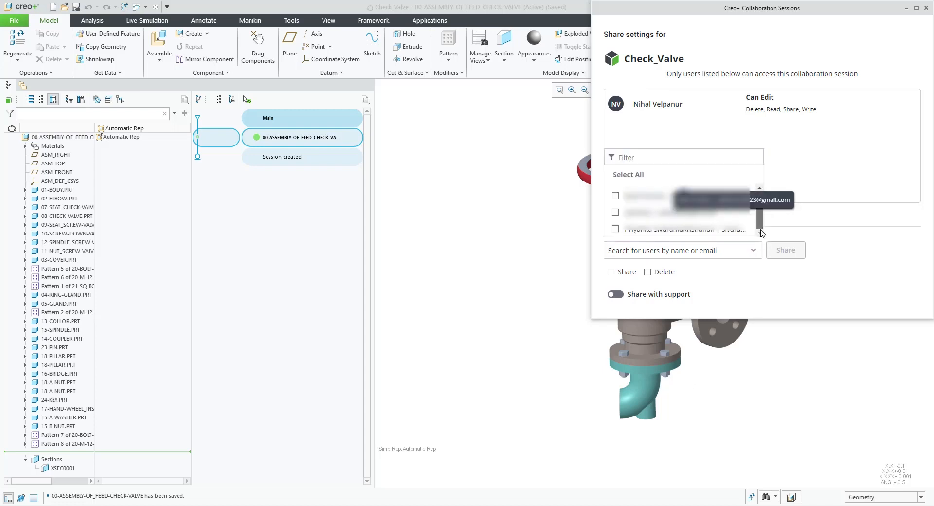
left_click(615, 229)
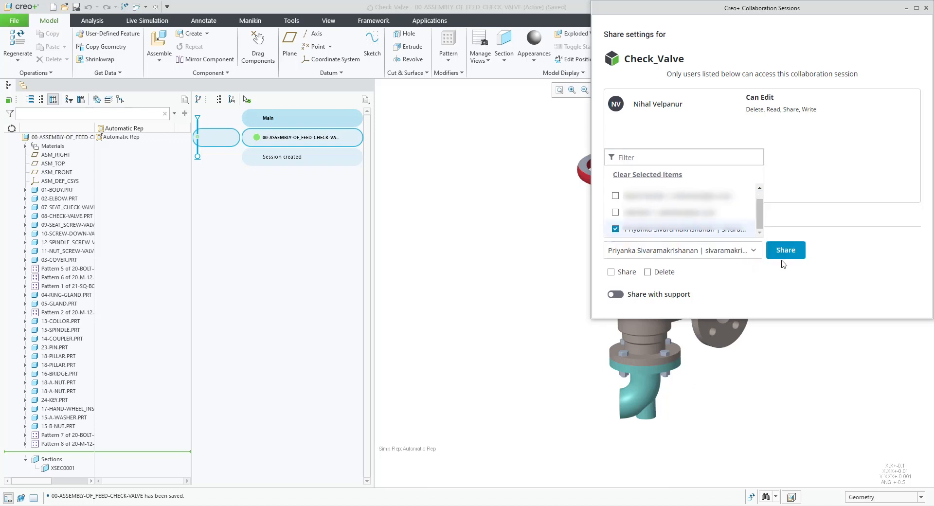
left_click(790, 250)
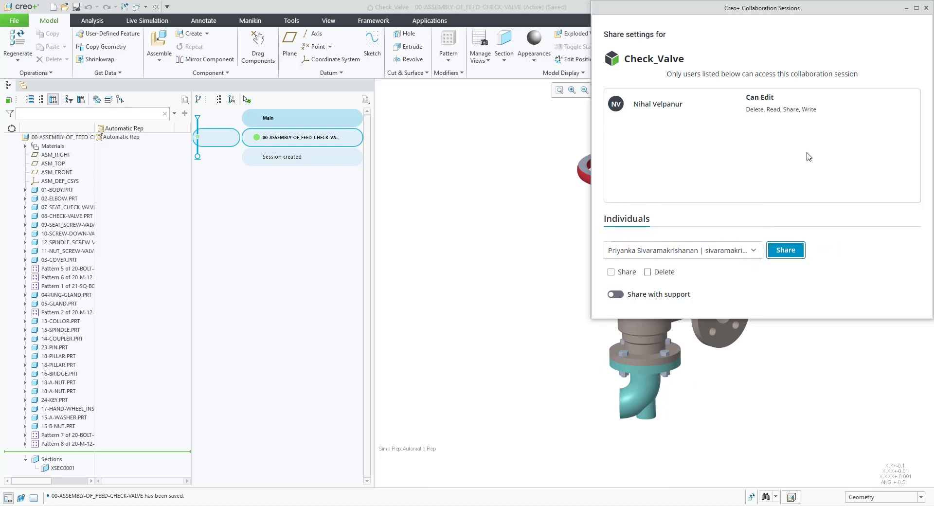
mouse_move(800, 144)
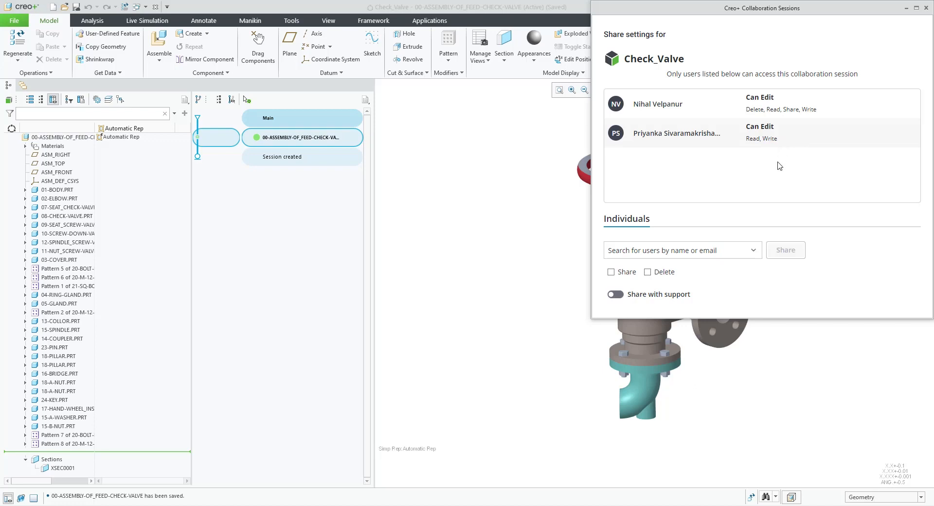
left_click(925, 7)
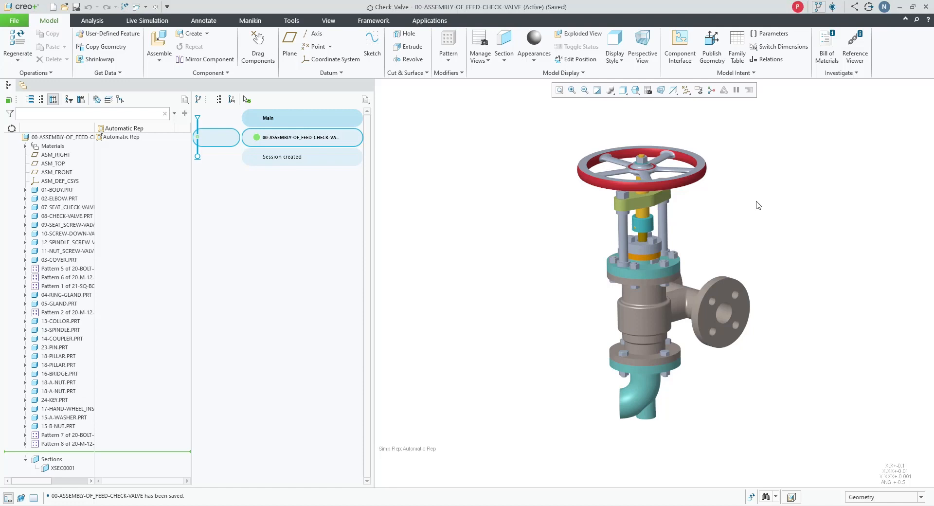
mouse_move(798, 12)
Step: Activate 02-ELBOW.PRT and load the user-defined feature flange_profile.gph from the Desktop's check_valve folder with advanced reference configuration
left_click(654, 396)
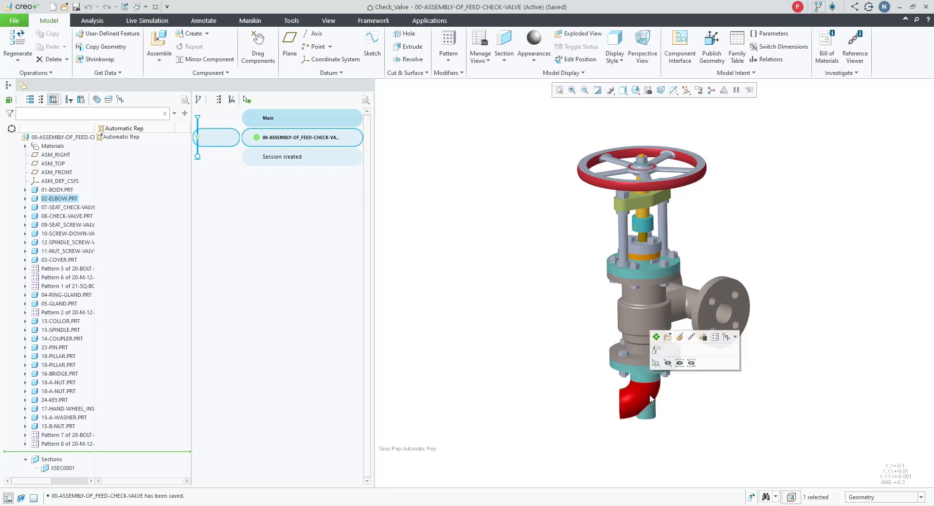
left_click(656, 337)
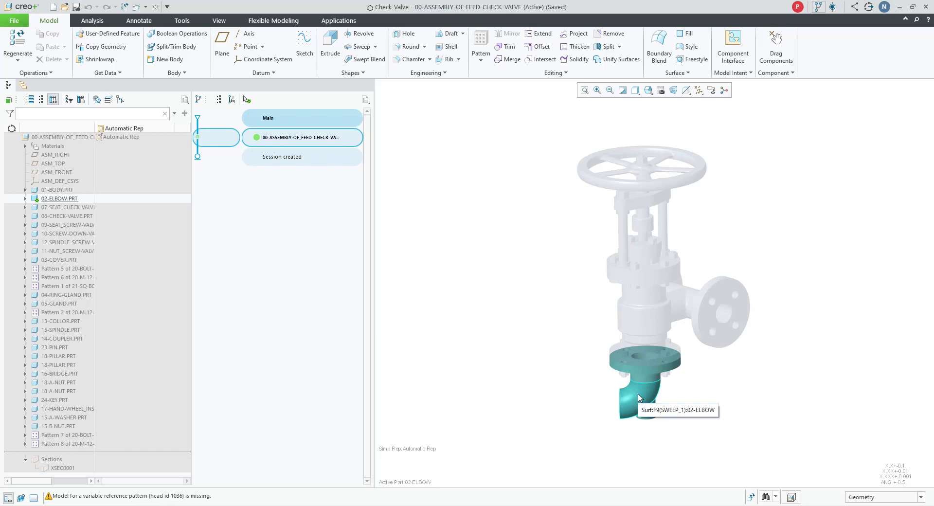
left_click(108, 35)
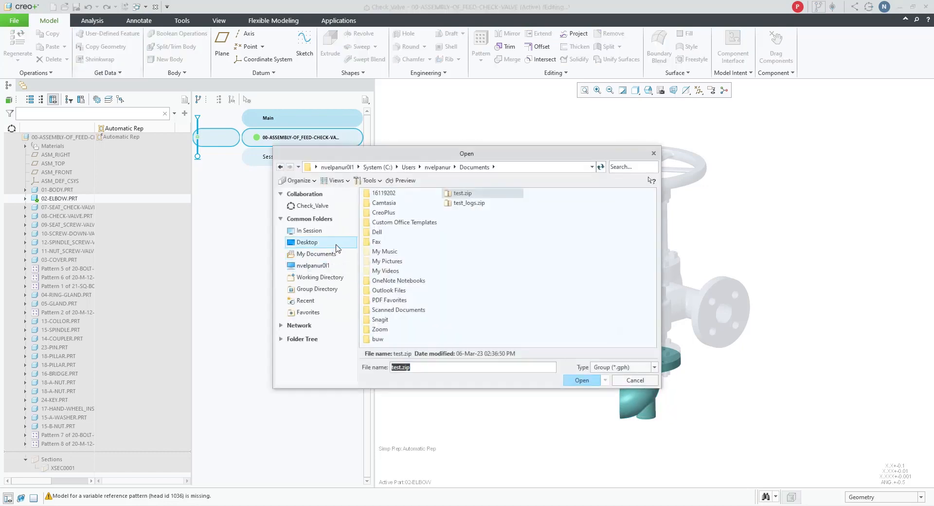
left_click(306, 241)
double_click(394, 232)
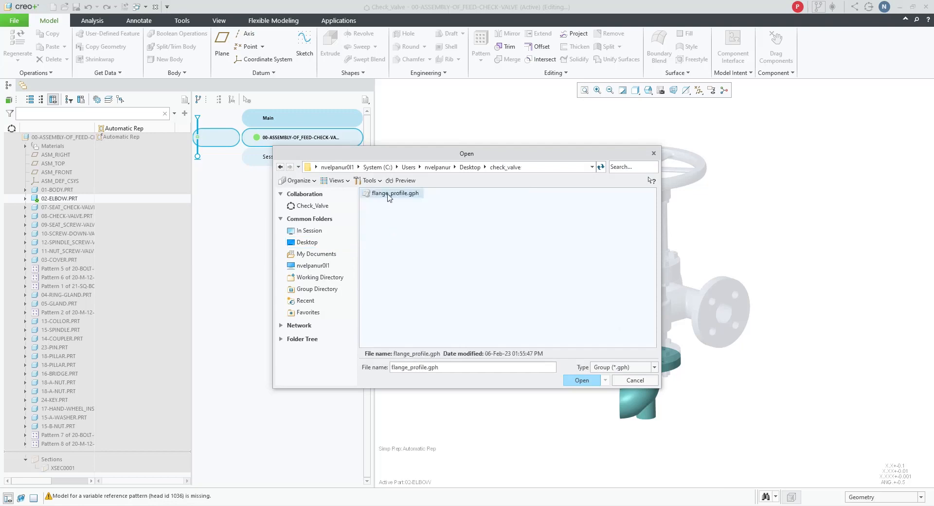
double_click(389, 195)
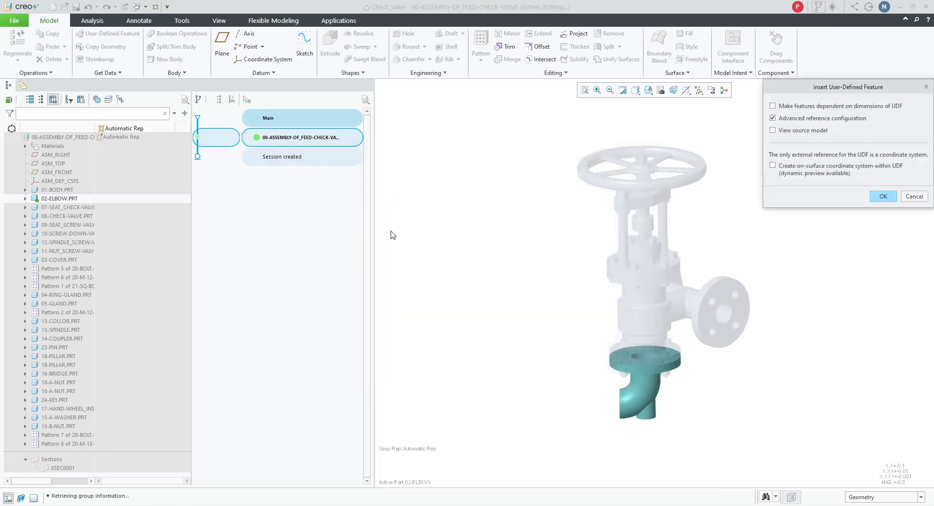
left_click(882, 196)
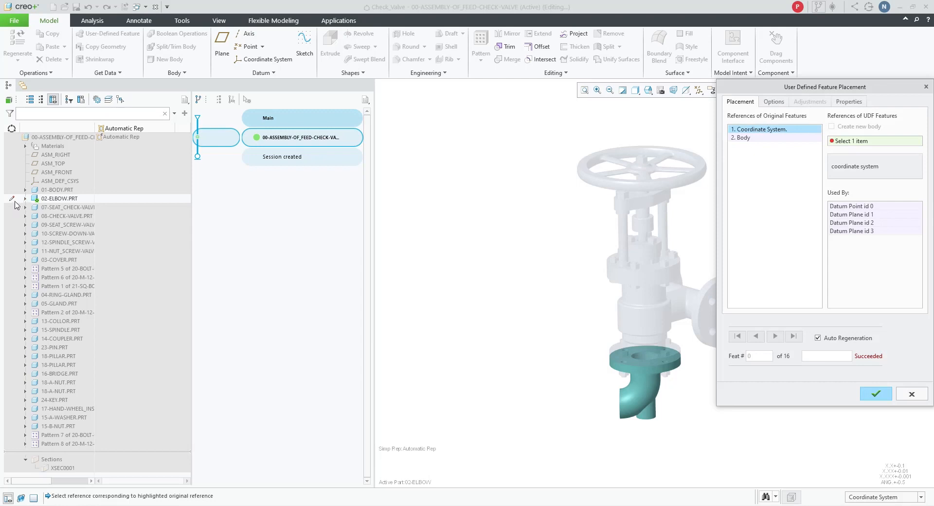
Step: Place the flange feature on the elbow using coordinate system CS0 and the elbow's body as references
mouse_move(14, 202)
left_click(26, 199)
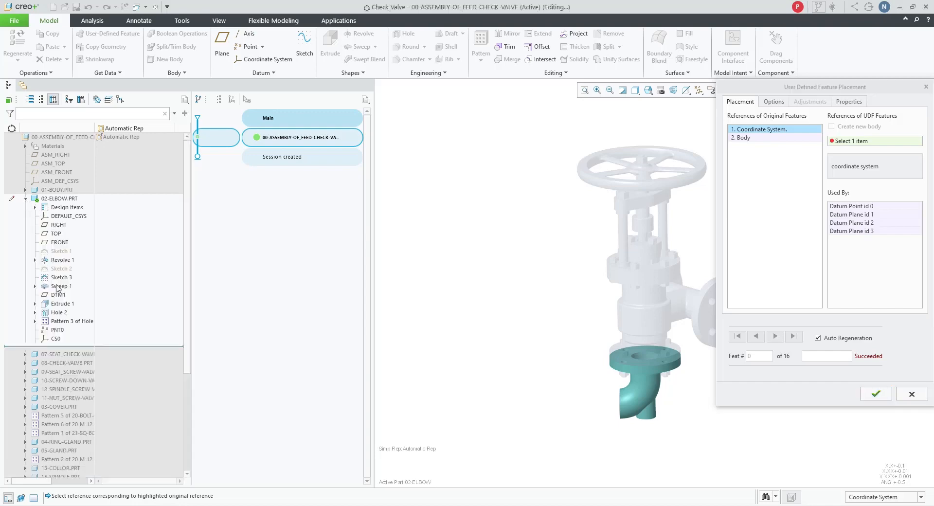
left_click(55, 339)
left_click(674, 381)
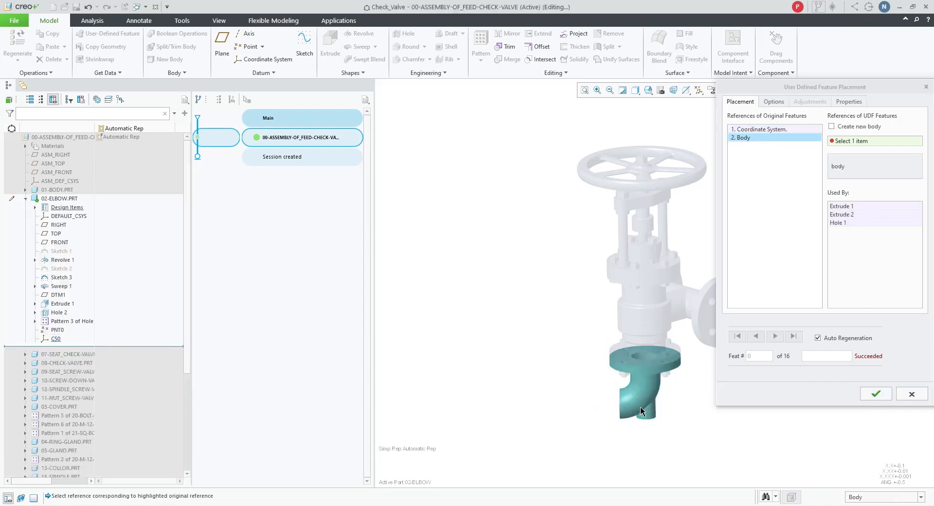
left_click(875, 395)
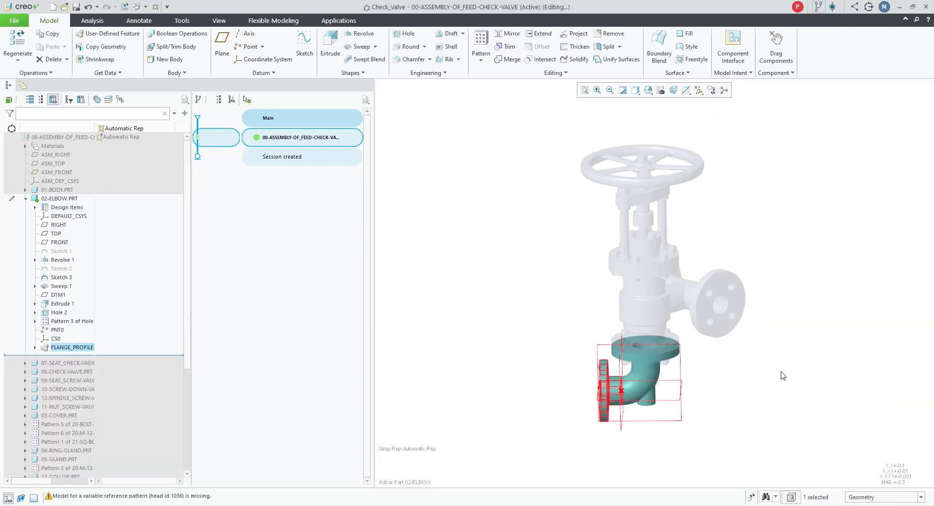
Step: Reactivate the top-level assembly, save the elbow change to the session, and clear the selection
left_click(58, 137)
left_click(70, 93)
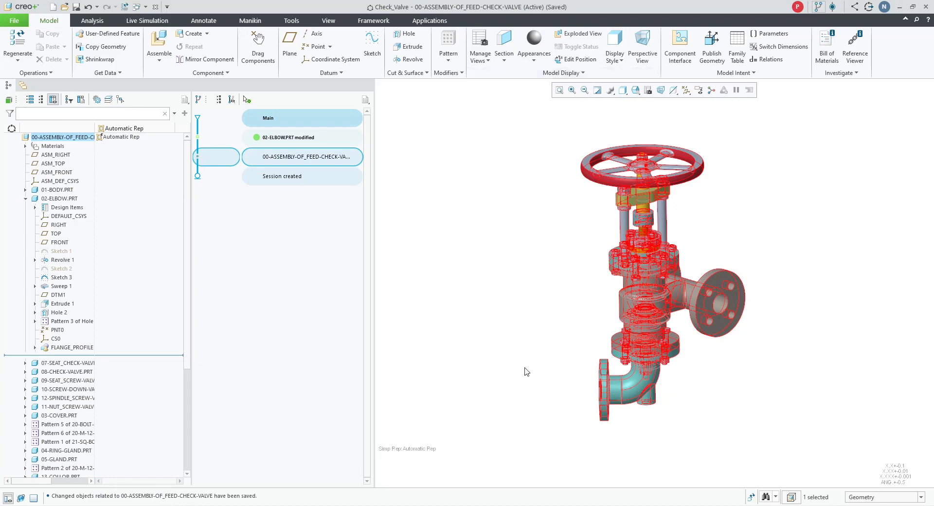
left_click(542, 392)
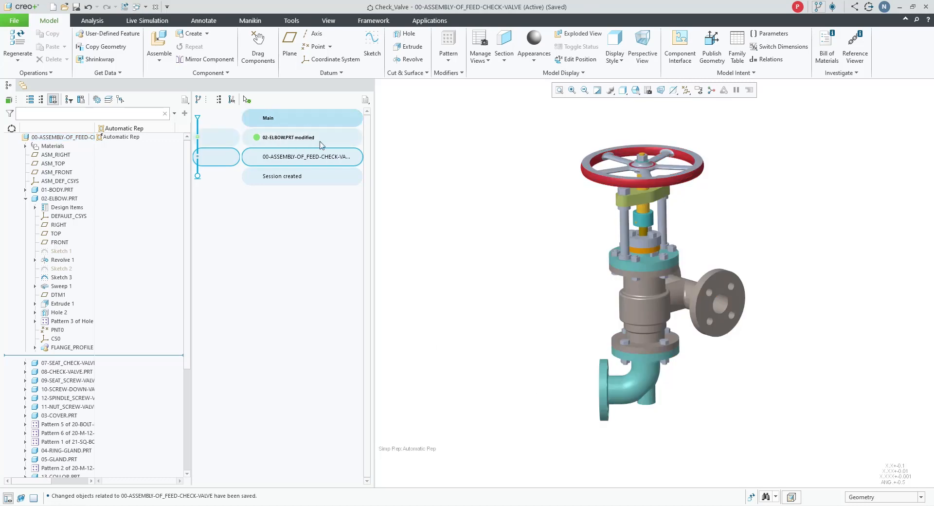
Step: Check the elbow modification's timeline entry, the edit status of 18-PILLAR.PRT, and the updated pillars and handwheel area of the valve
mouse_move(324, 137)
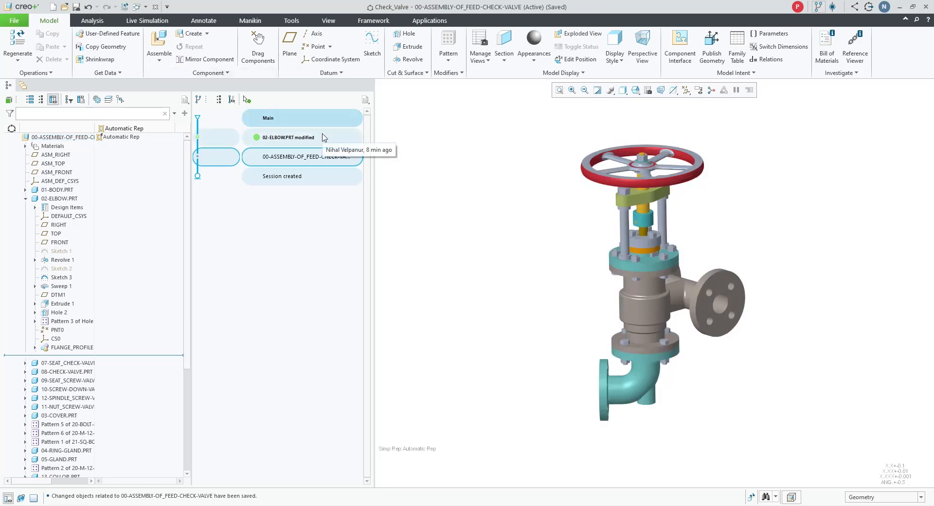
left_click(26, 198)
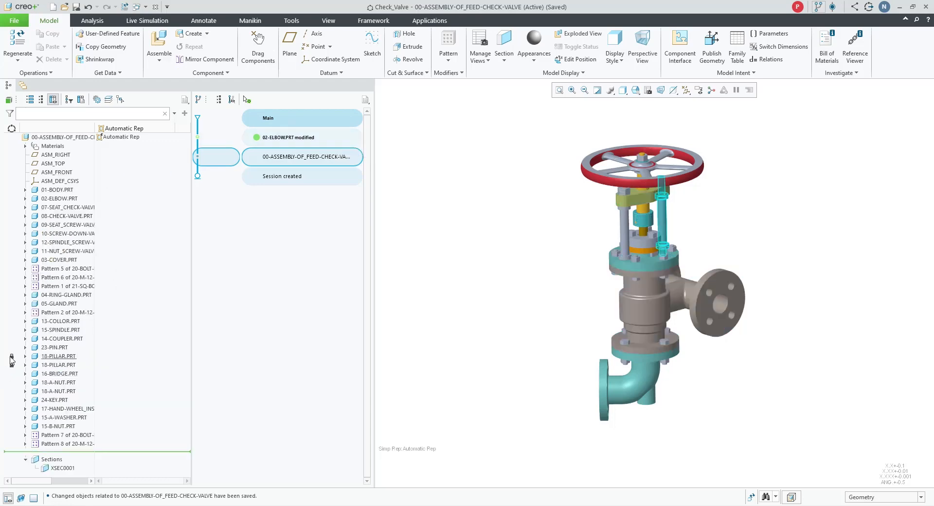
mouse_move(12, 359)
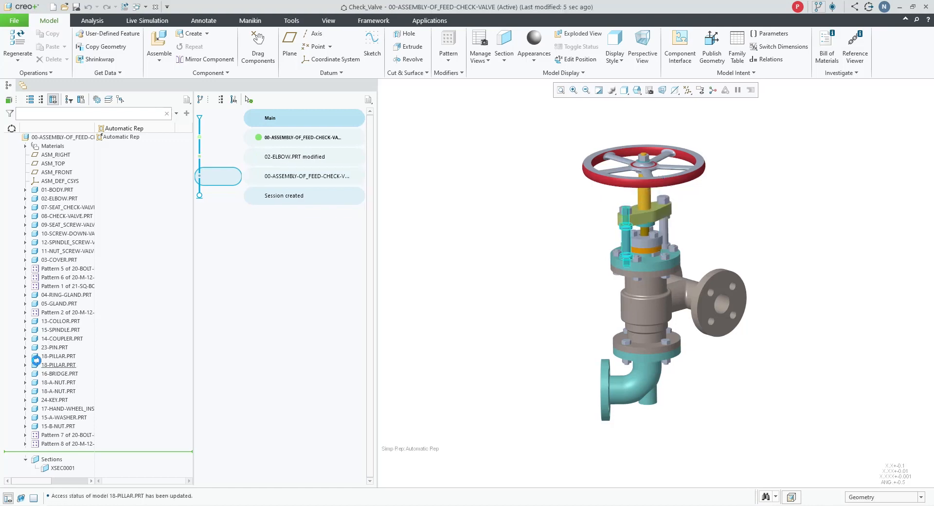
mouse_move(695, 227)
middle_mouse_down()
mouse_move(702, 215)
mouse_move(692, 225)
middle_mouse_up()
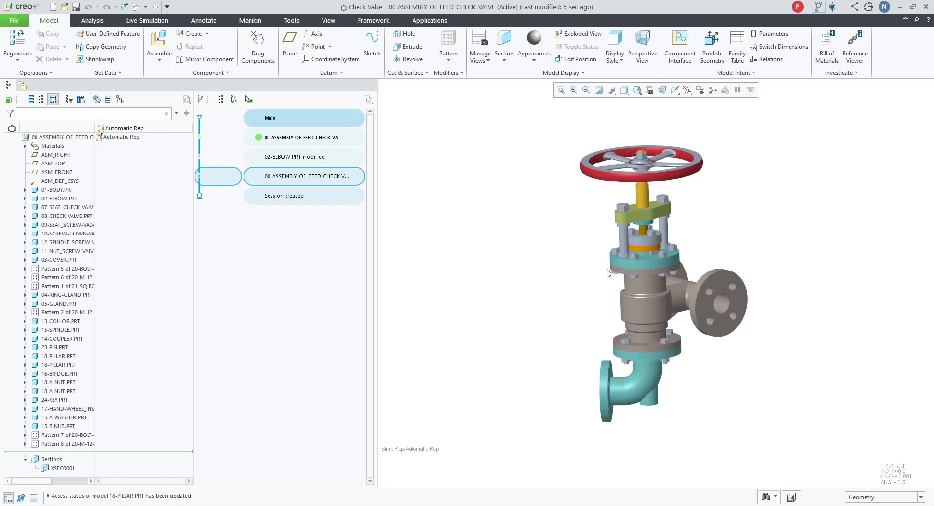
middle_click_drag(662, 249, 757, 224)
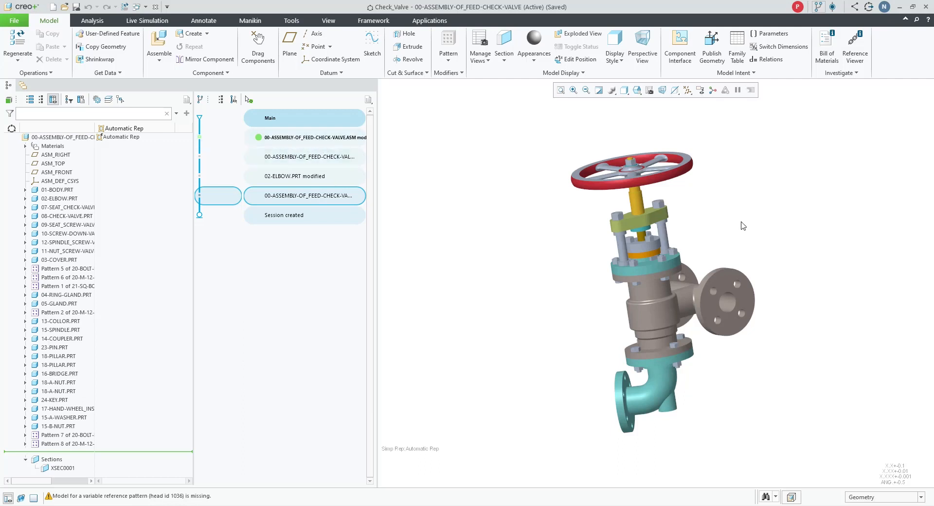
Step: Create a version named V1 from the latest assembly modification in the session timeline
left_click(281, 140)
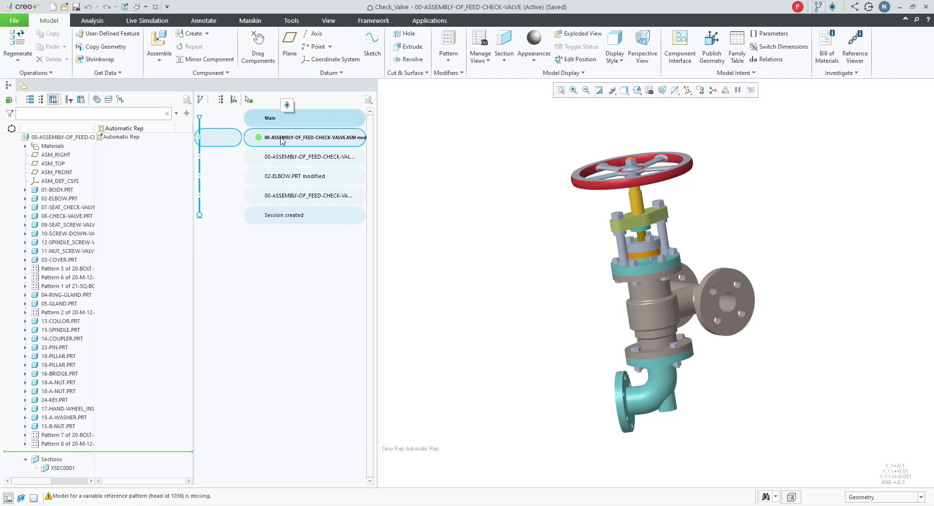
left_click(287, 105)
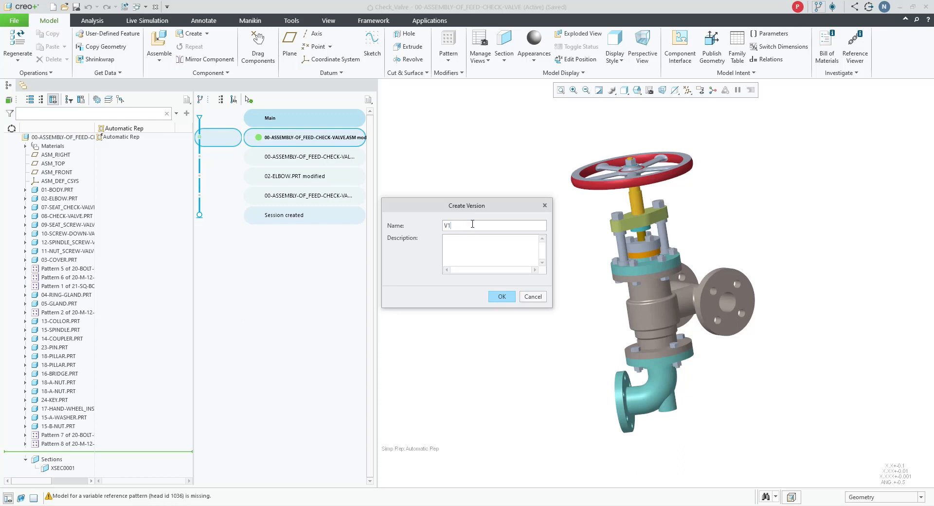
left_click(501, 297)
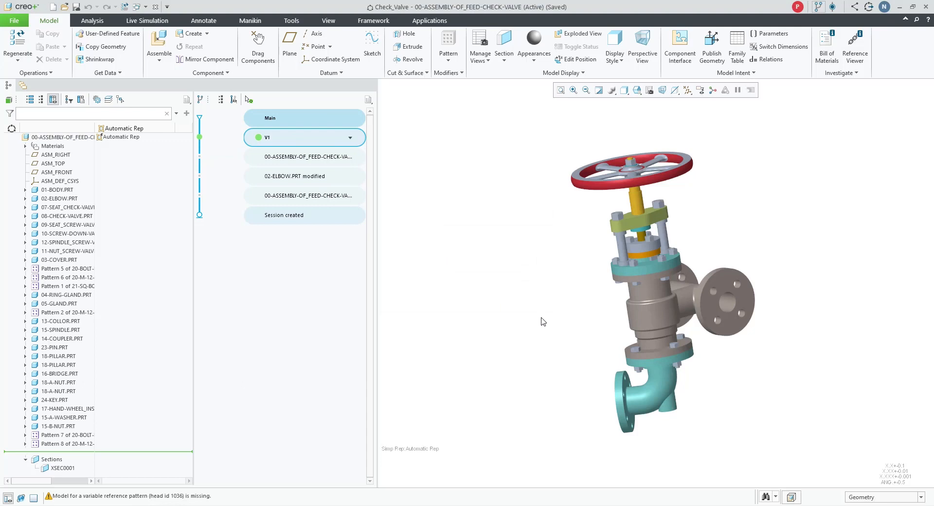
Step: Create a branch named B1 from version V1 in the session timeline
right_click(308, 139)
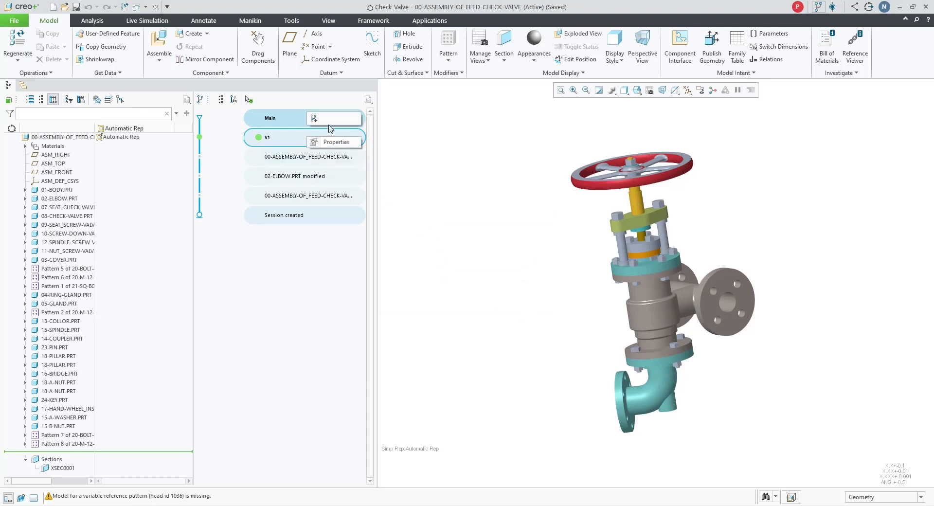
left_click(314, 119)
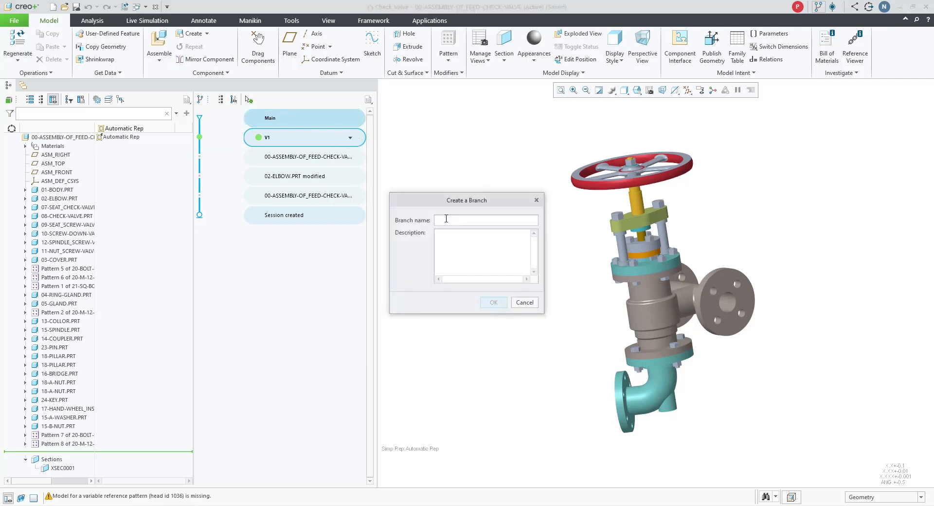
type("B1")
left_click(493, 302)
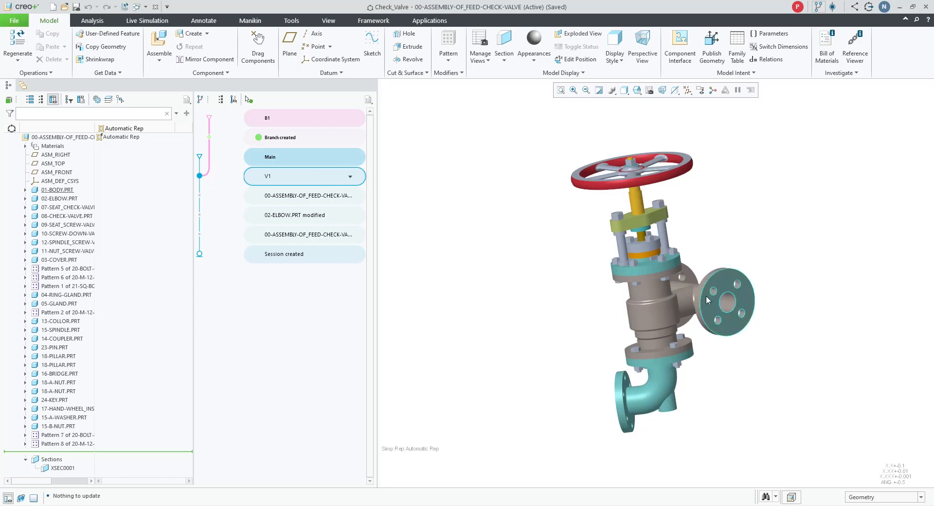
Step: Activate 01-BODY.PRT and set the side pipe's outer radius dimension (d26) in its revolve feature to 45
left_click(685, 302)
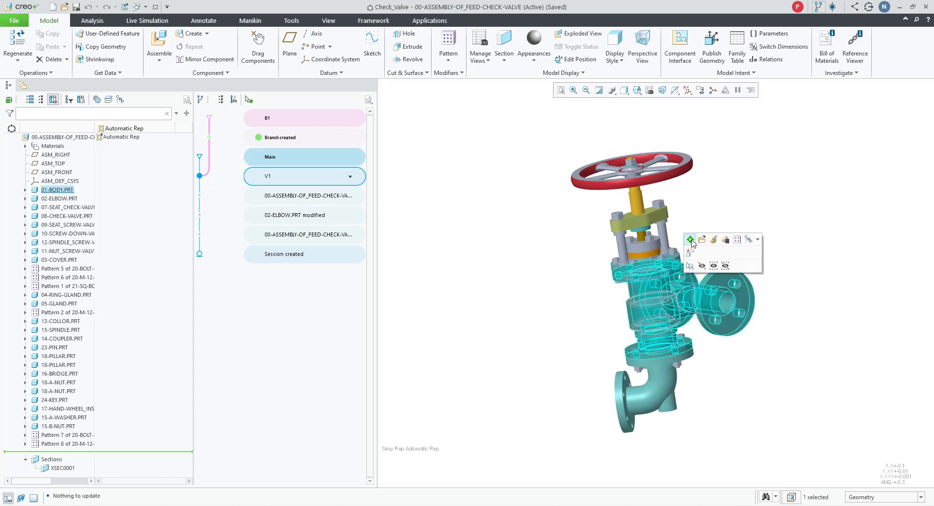
double_click(685, 302)
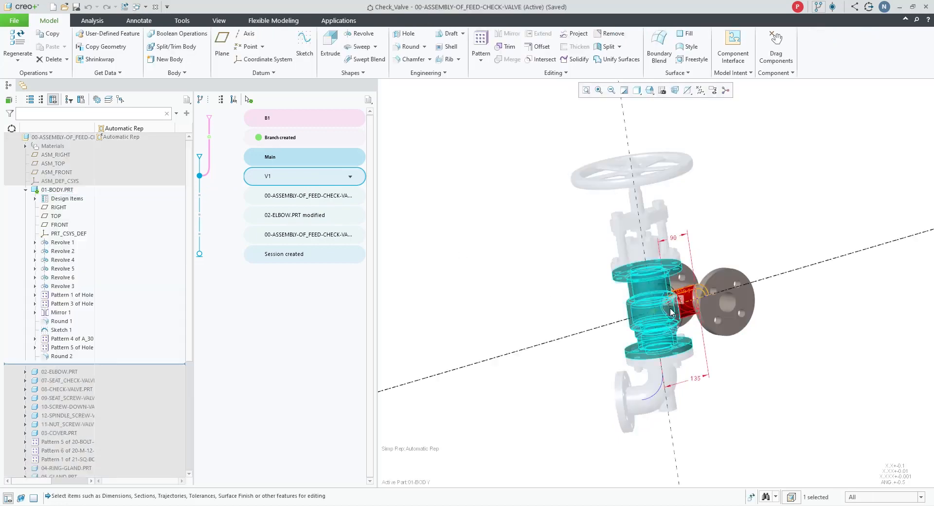
scroll(674, 304, "down", 3)
scroll(676, 306, "down", 2)
double_click(653, 297)
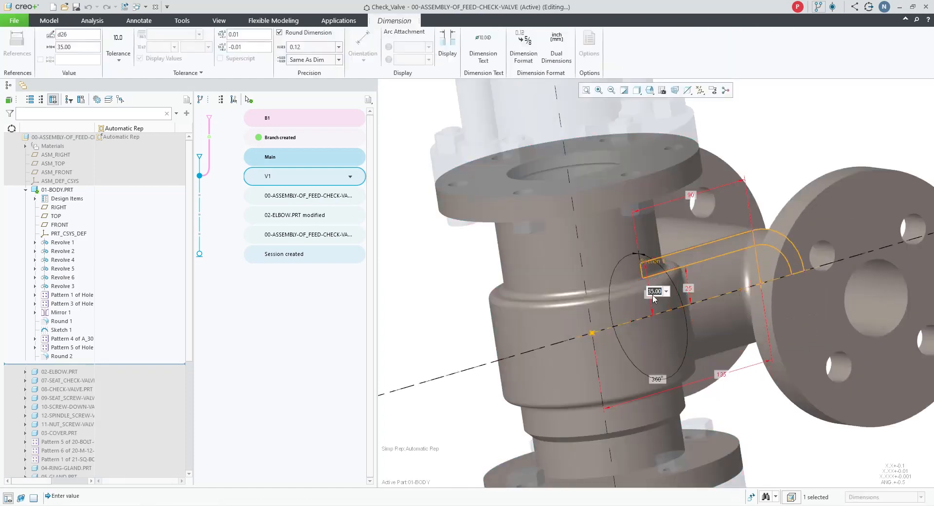
type("45")
key("Return")
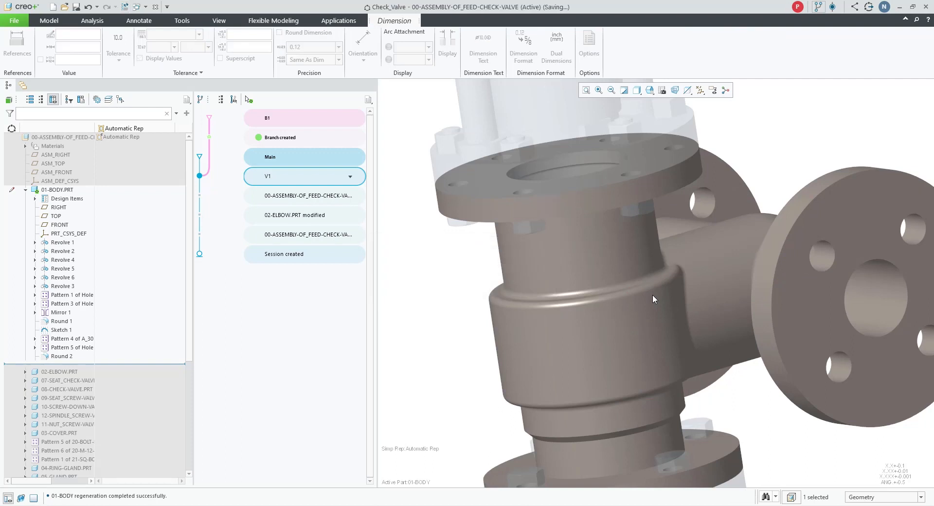
left_click(586, 91)
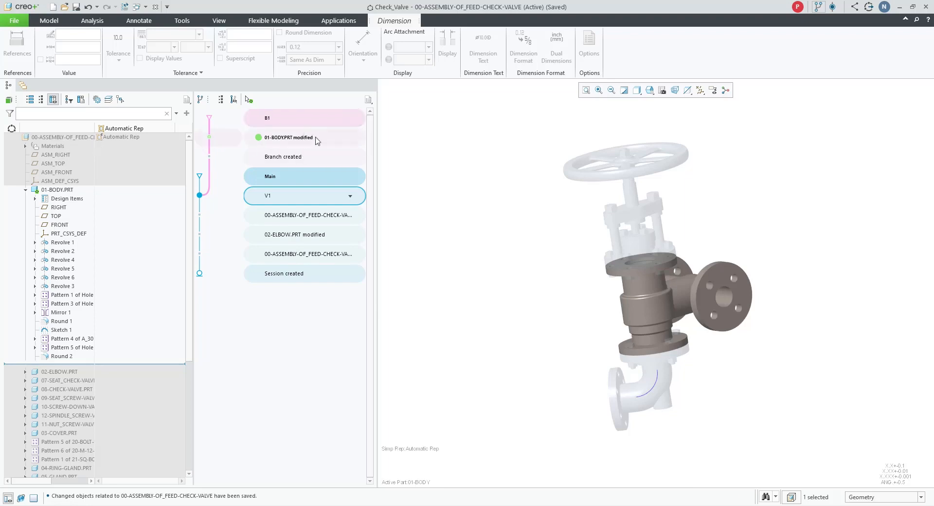
Step: Reactivate the top-level assembly 00-ASSEMBLY-OF_FEED-CHECK-VALVE.ASM
left_click(49, 137)
right_click(52, 138)
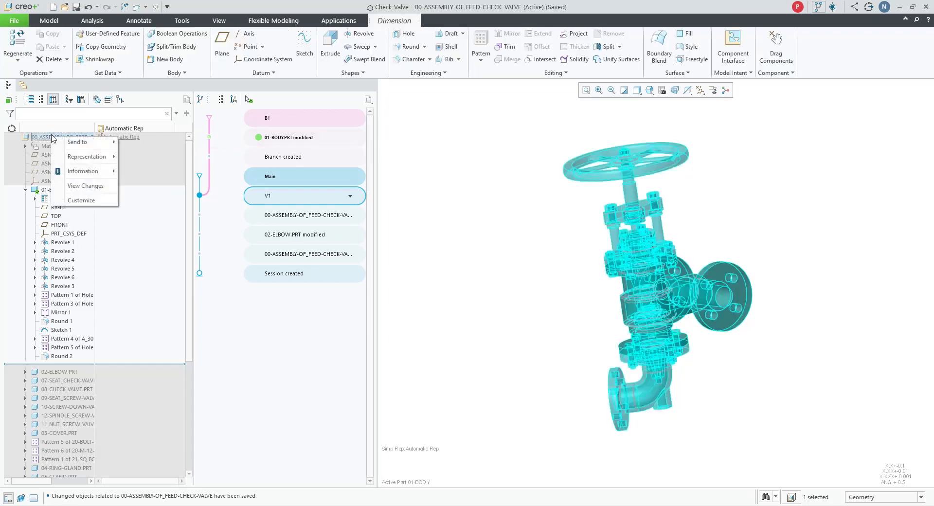
left_click(58, 104)
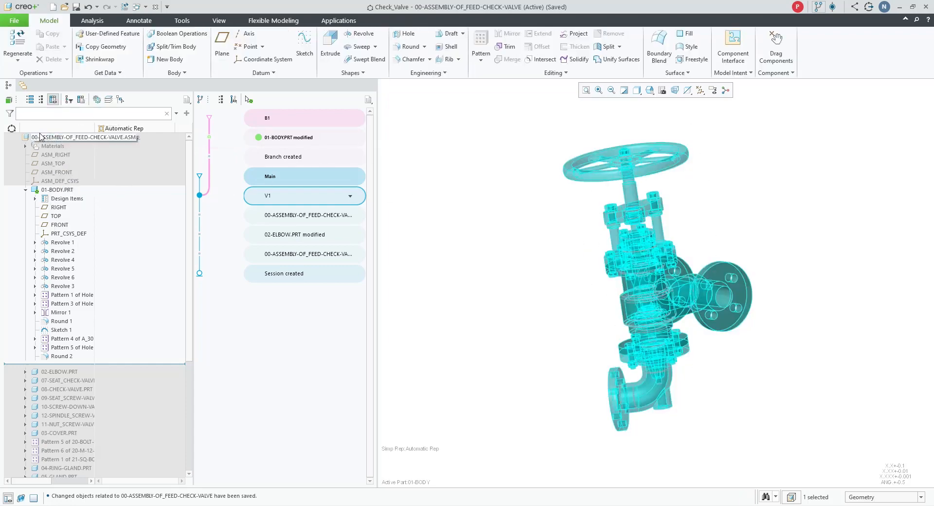
Step: Make Main the active branch and merge the 01-BODY.PRT modification from branch B1 into it
right_click(293, 199)
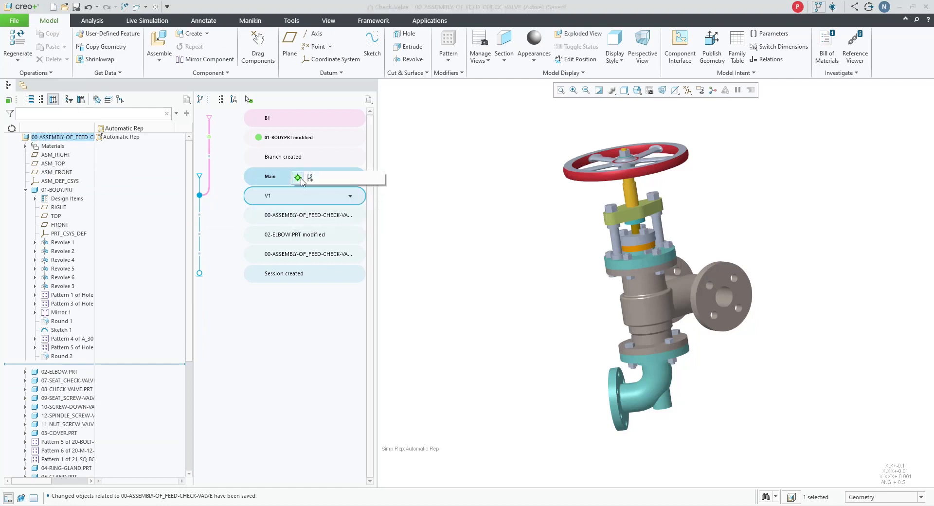
left_click(299, 178)
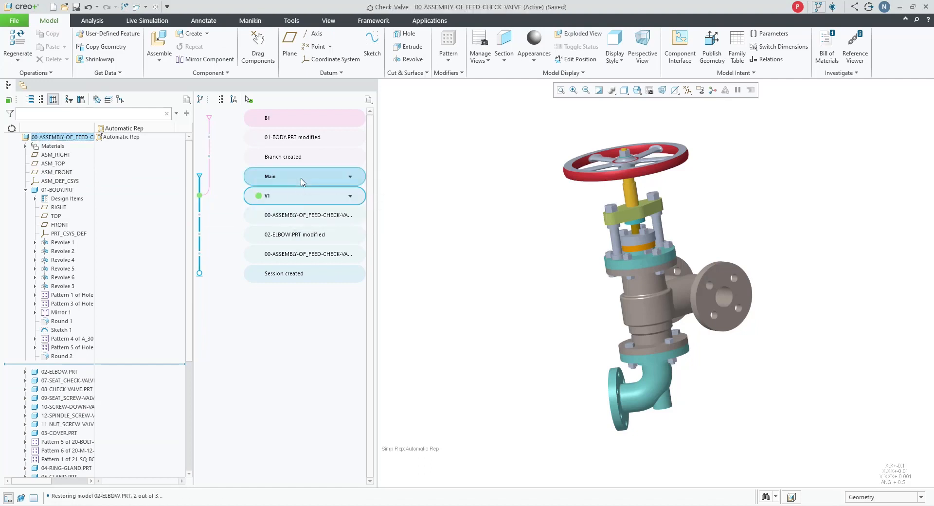
right_click(302, 135)
left_click(320, 151)
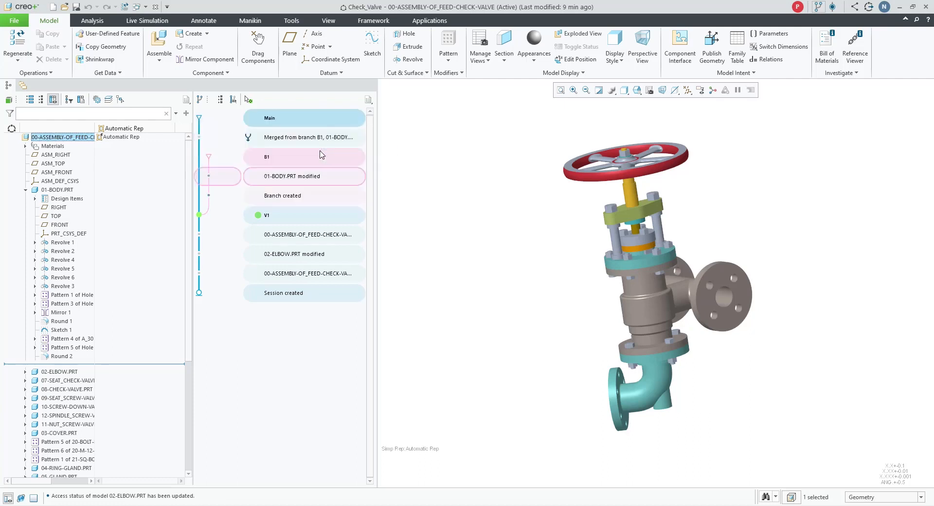
Step: View the valve at the earliest assembly modification in the timeline and return it to the Data structure optimized entry
middle_click_drag(507, 269, 686, 288)
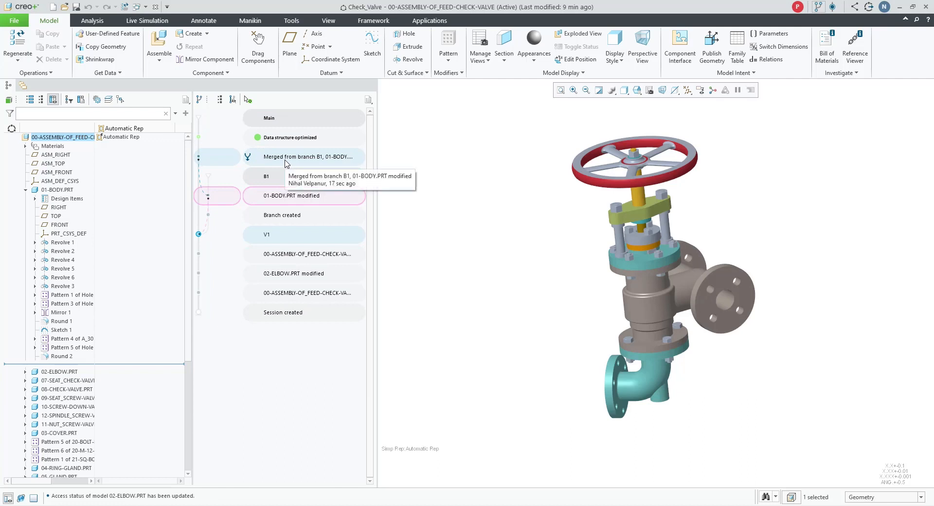
left_click(317, 294)
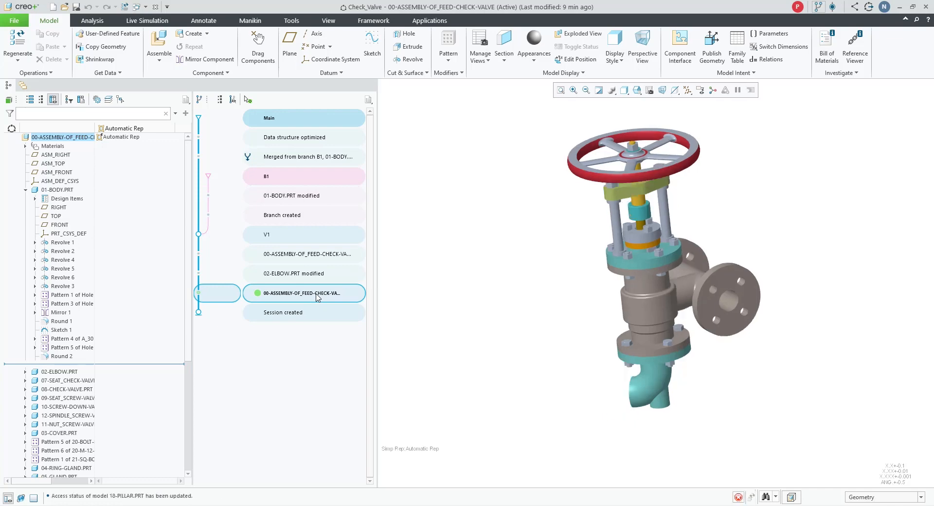
left_click(307, 139)
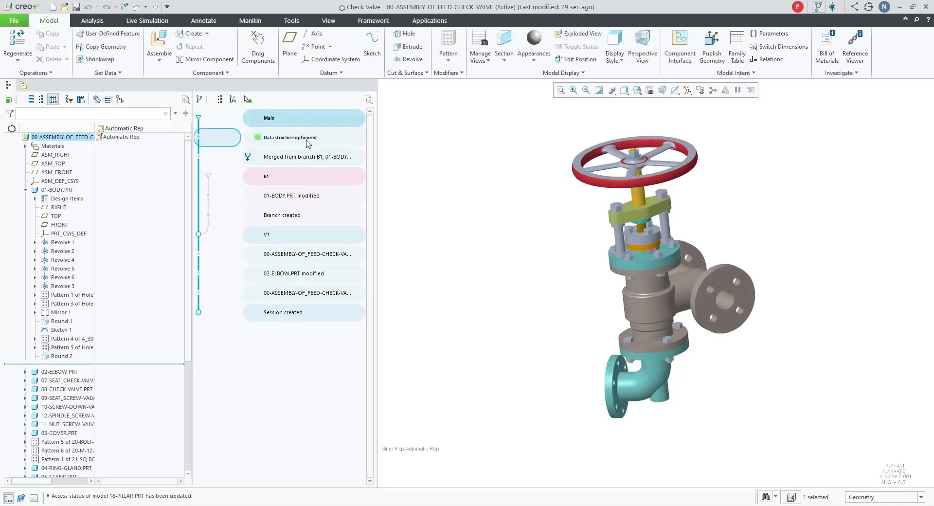
Step: Compare the current model with the earliest assembly modification, inspect the color-coded differences from several angles, and close the comparison
left_click(315, 293)
left_click(315, 296)
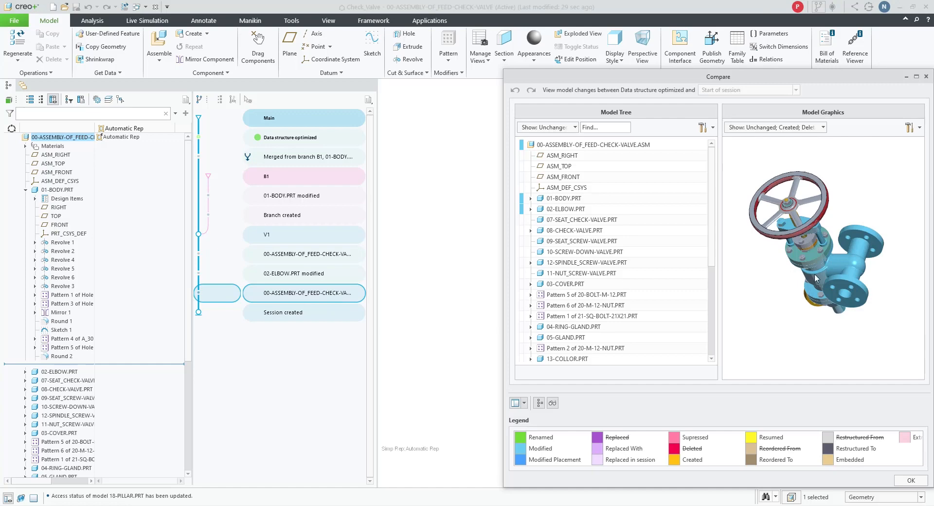
mouse_move(814, 273)
middle_mouse_down()
mouse_move(840, 271)
mouse_move(805, 263)
middle_mouse_up()
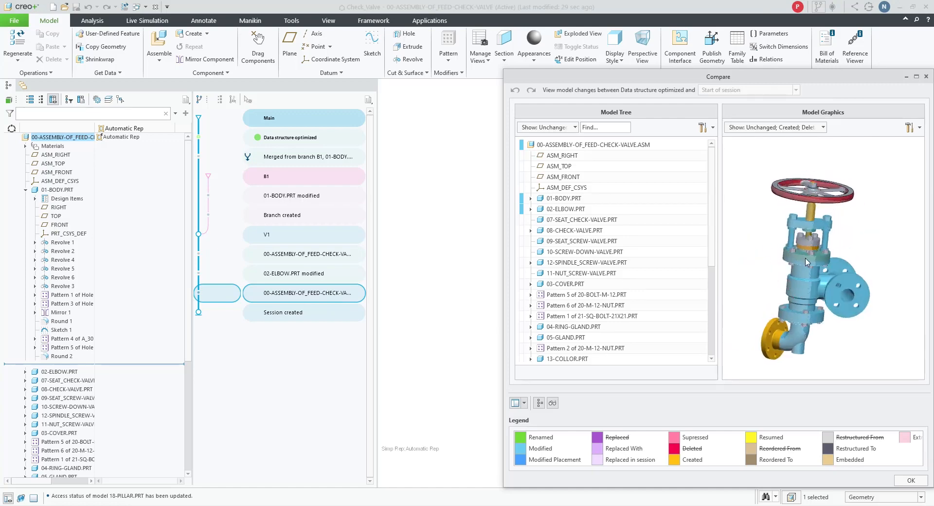
left_click(926, 77)
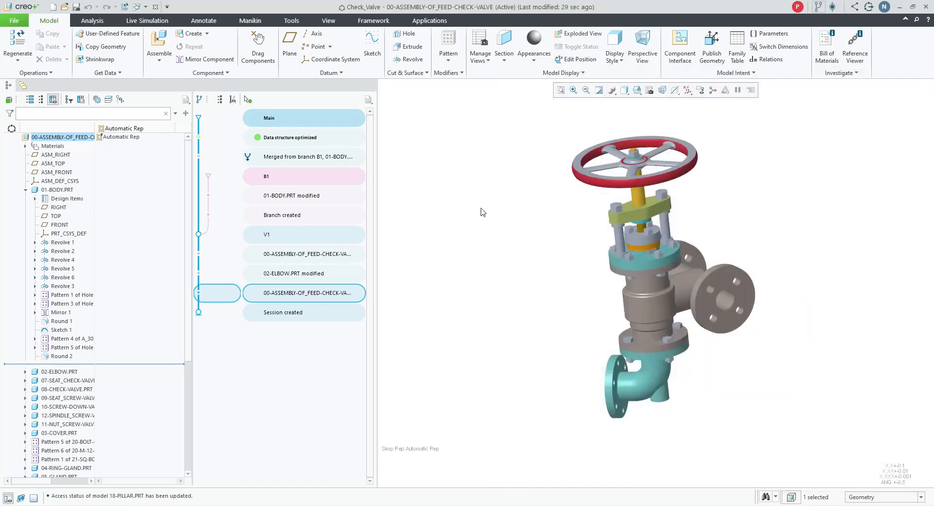
Step: Leave the Check_Valve collaboration session, erasing its open objects, and open the Creo+ Portal
left_click(868, 7)
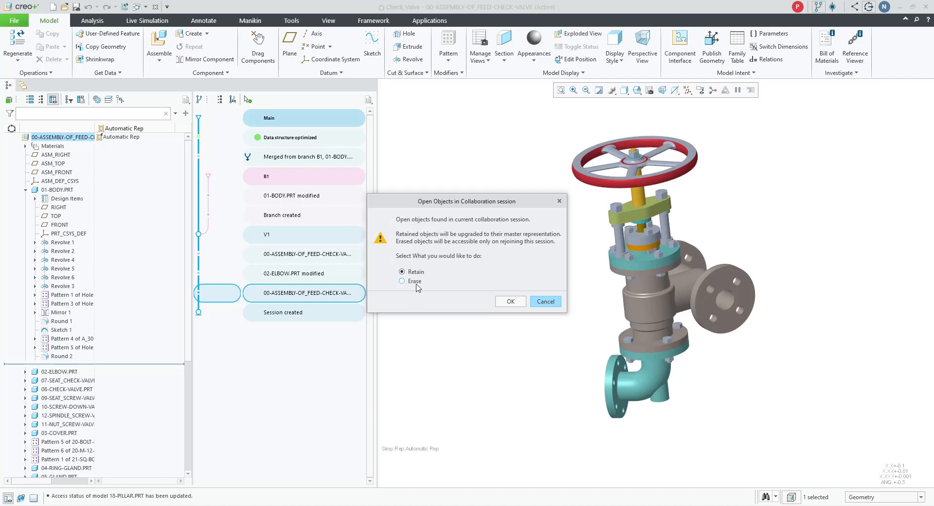
left_click(511, 302)
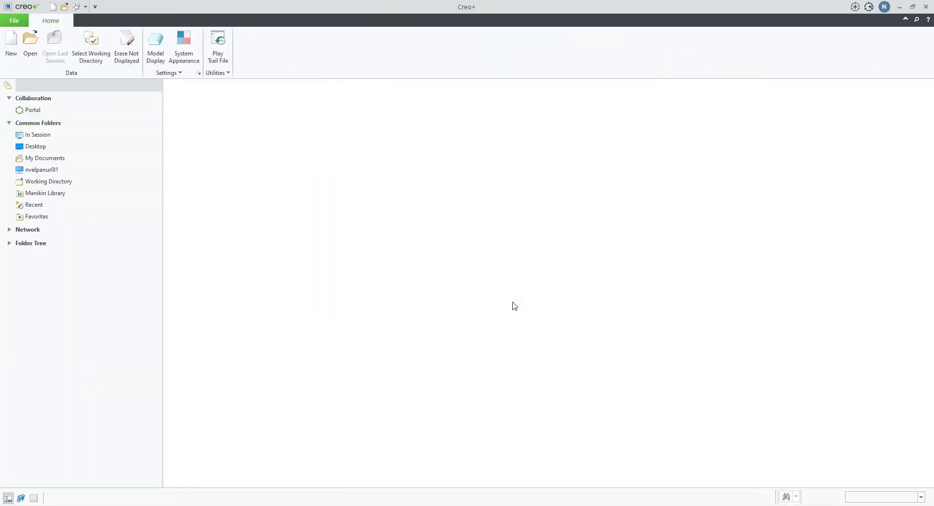
left_click(35, 112)
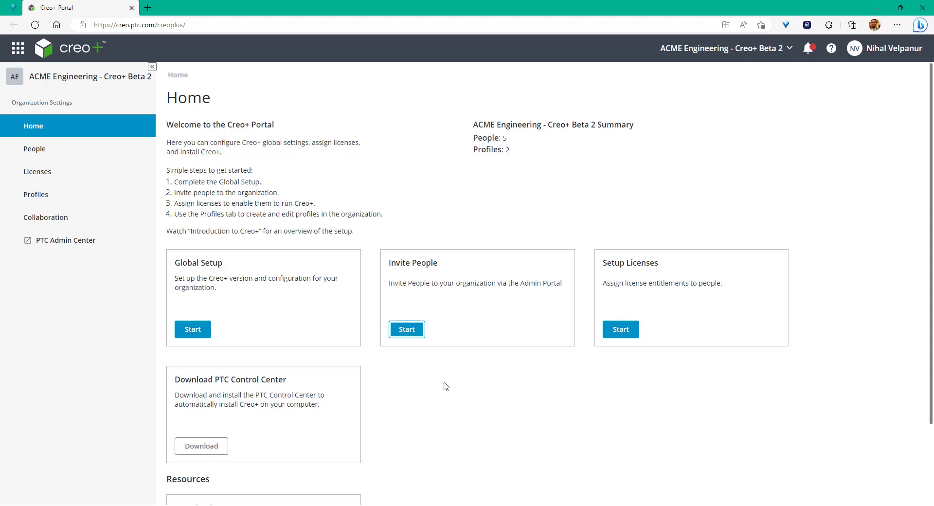
Step: Invite a new person to the ACME Engineering organization by e-mail address with the Guest Collaborator role
left_click(407, 329)
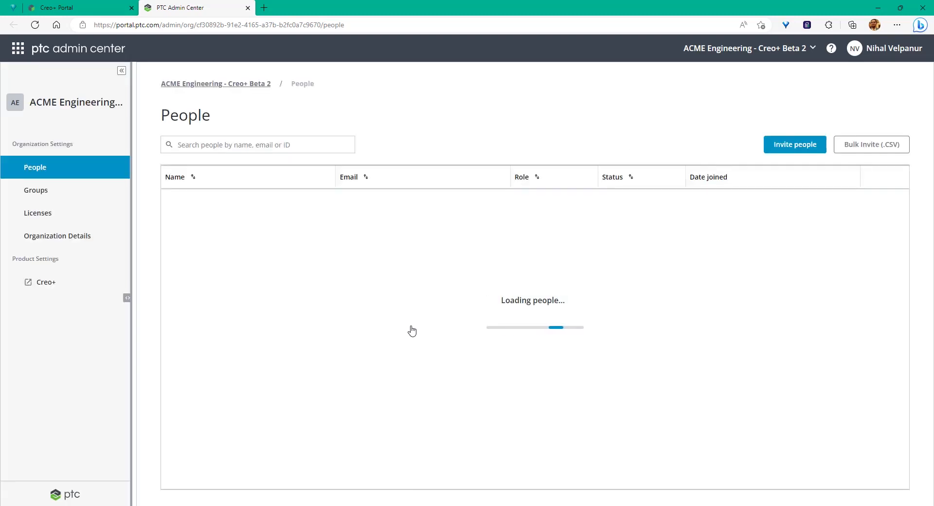
left_click(791, 150)
left_click(468, 244)
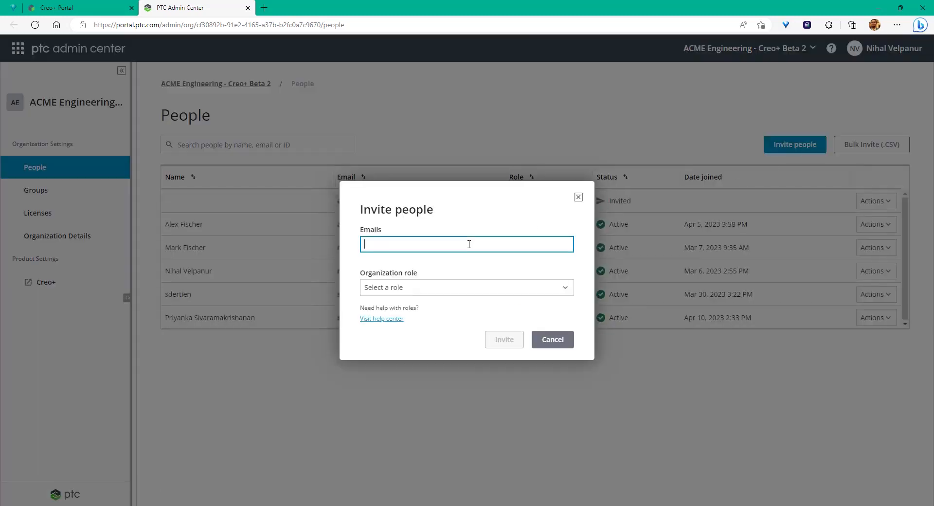
key("ctrl+v")
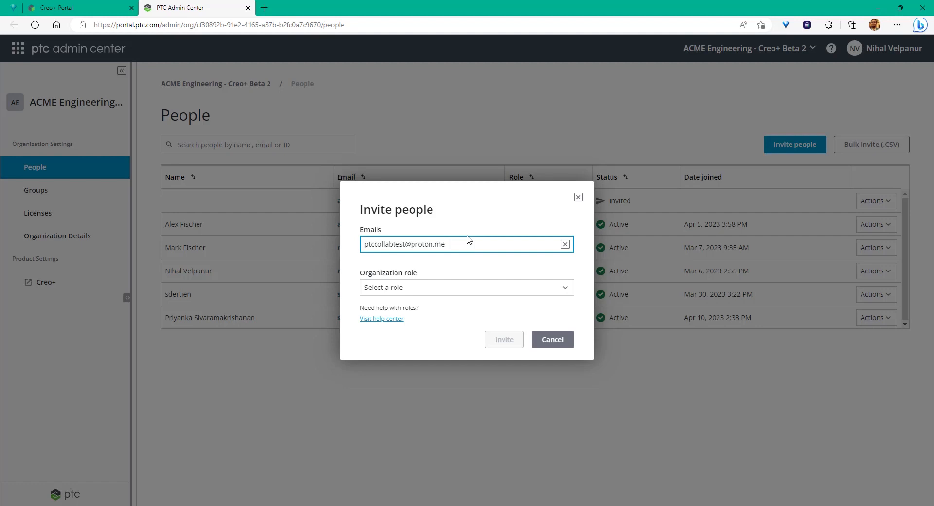
left_click(448, 295)
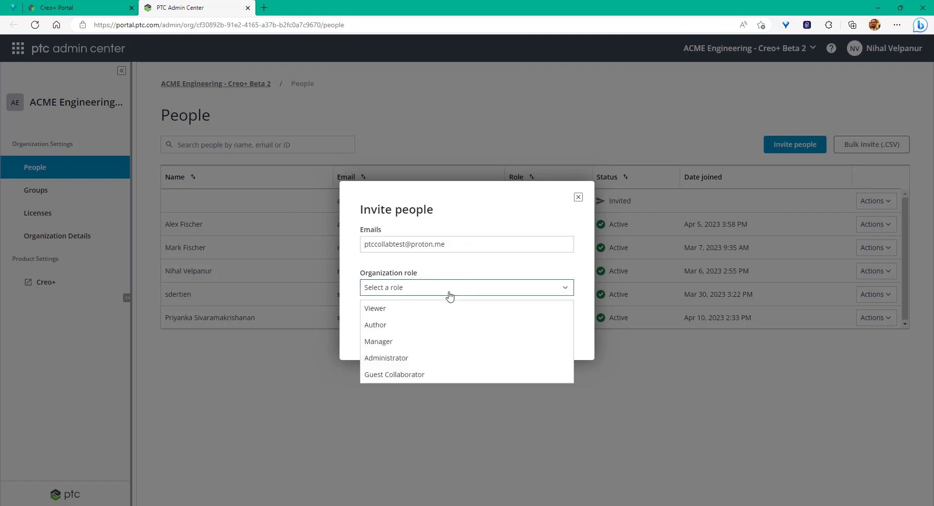
left_click(439, 377)
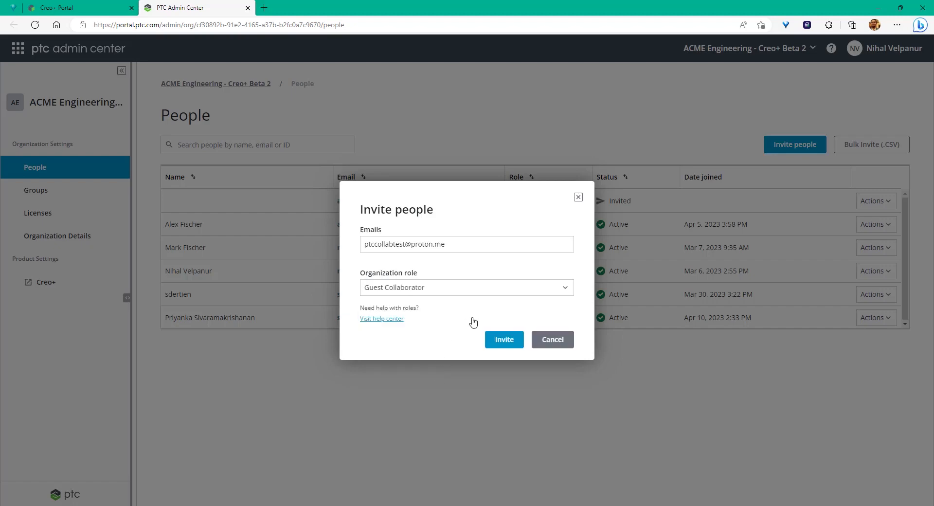
left_click(522, 343)
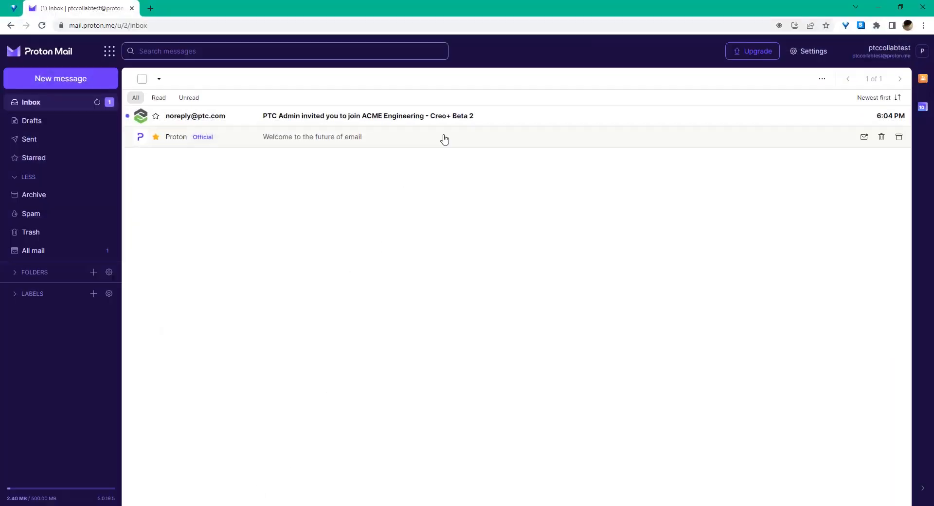
Step: Switch to Proton Mail, activate the account from the PTC invitation, and sign in with the guest's e-mail and account password
left_click(497, 120)
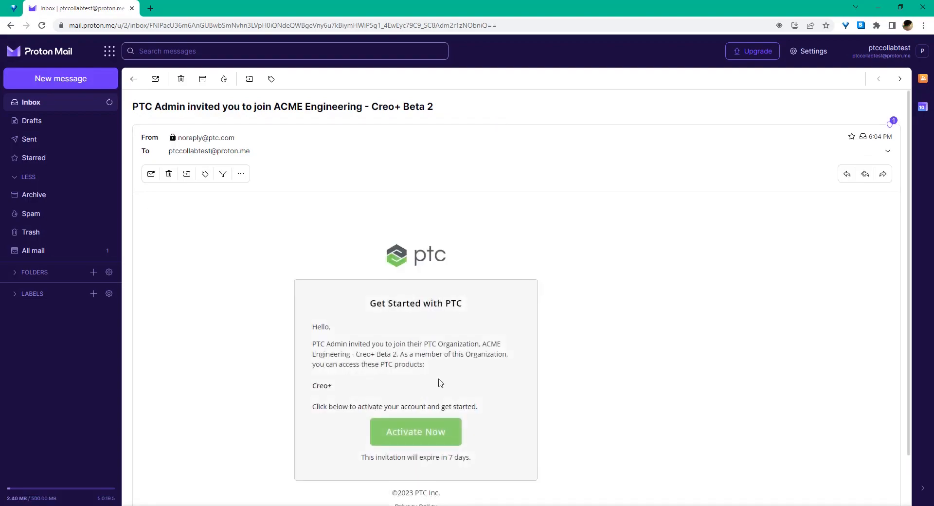
left_click(432, 430)
left_click(572, 314)
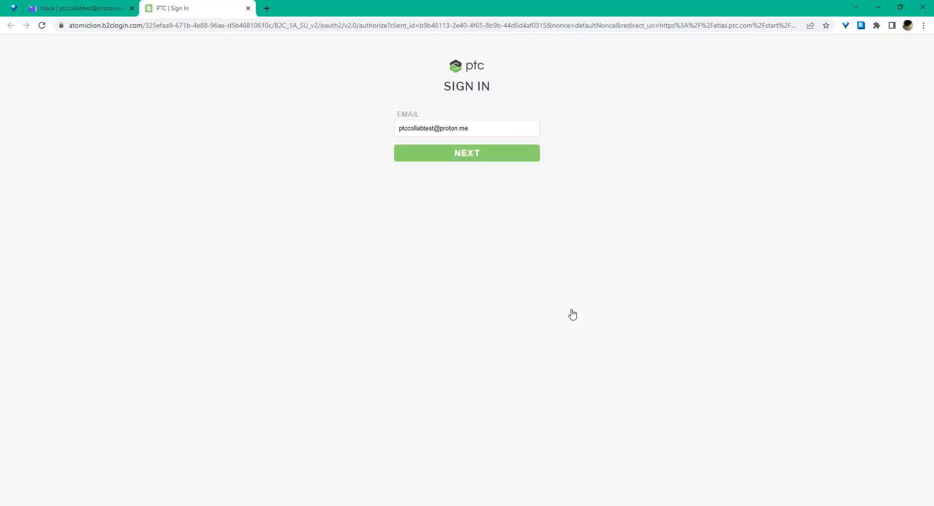
left_click(474, 154)
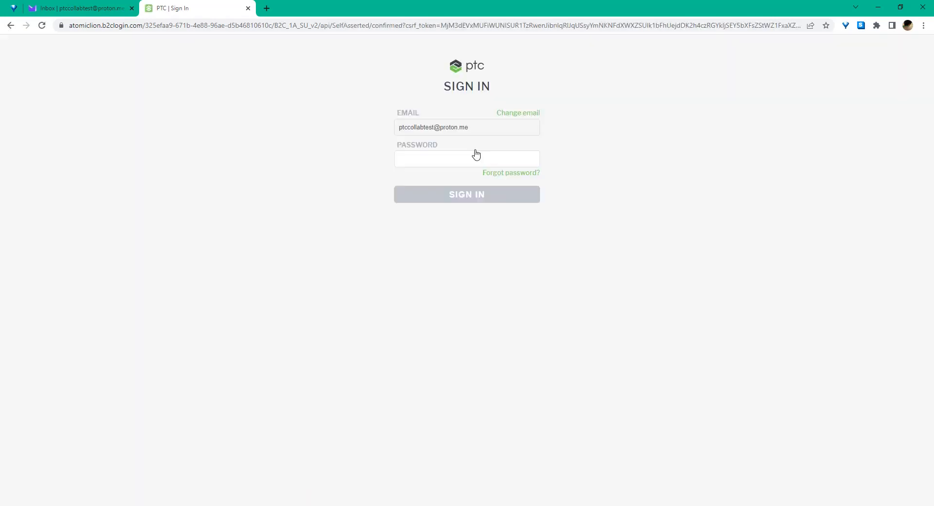
left_click(477, 201)
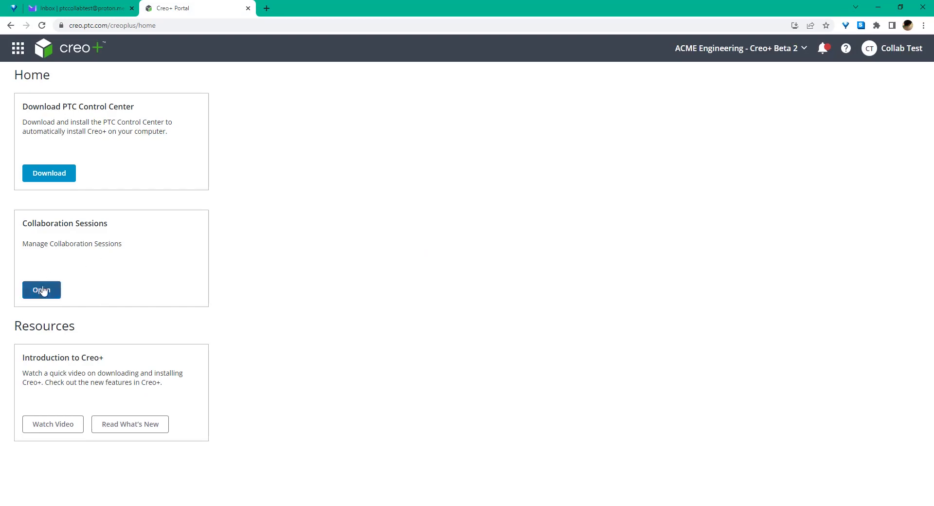
Step: Open the collaboration sessions list and share the Check_Valve session with the invited guest collaborator, without extra Share or Delete permissions
left_click(43, 290)
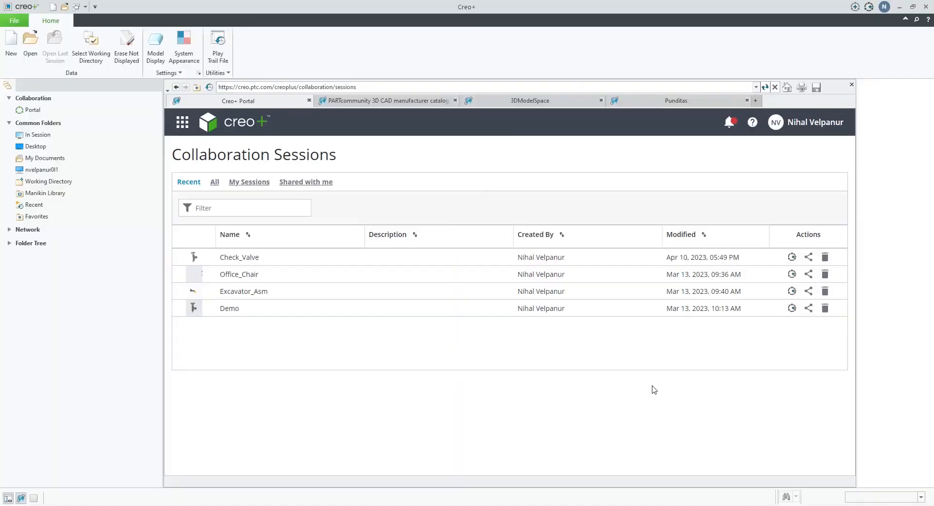
left_click(811, 259)
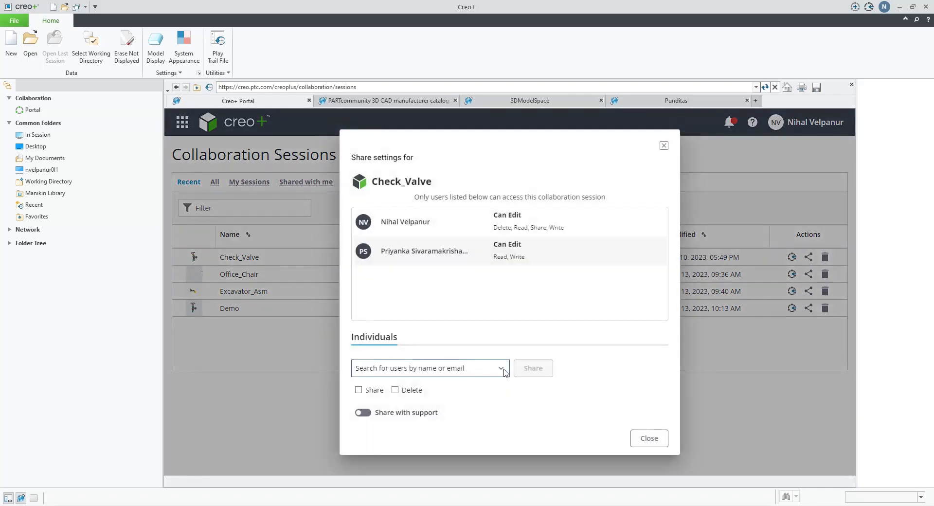
left_click(500, 368)
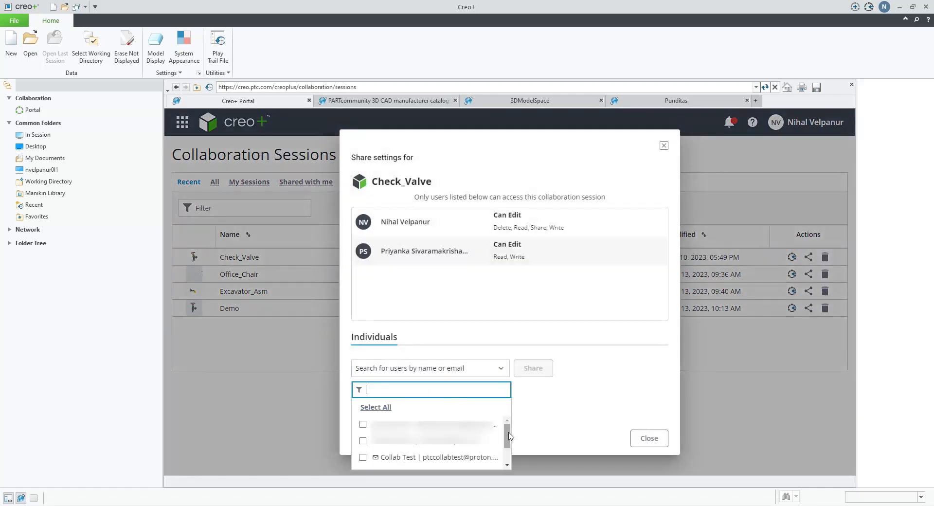
scroll(509, 435, "down", 2)
left_click(363, 427)
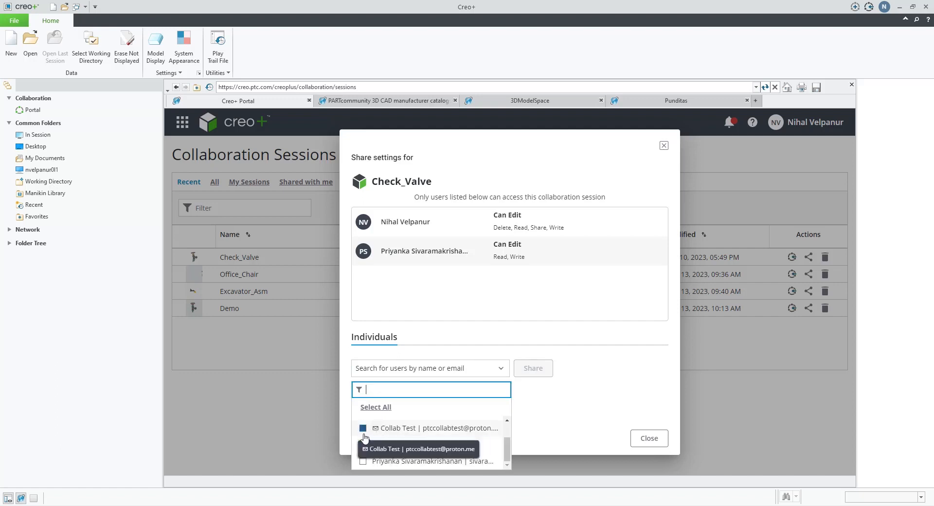
left_click(363, 429)
left_click(533, 368)
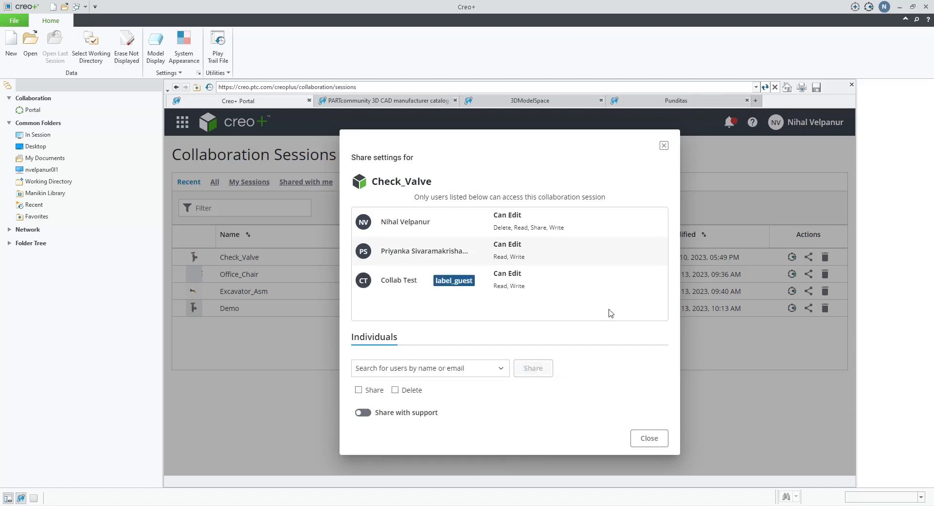
left_click(649, 438)
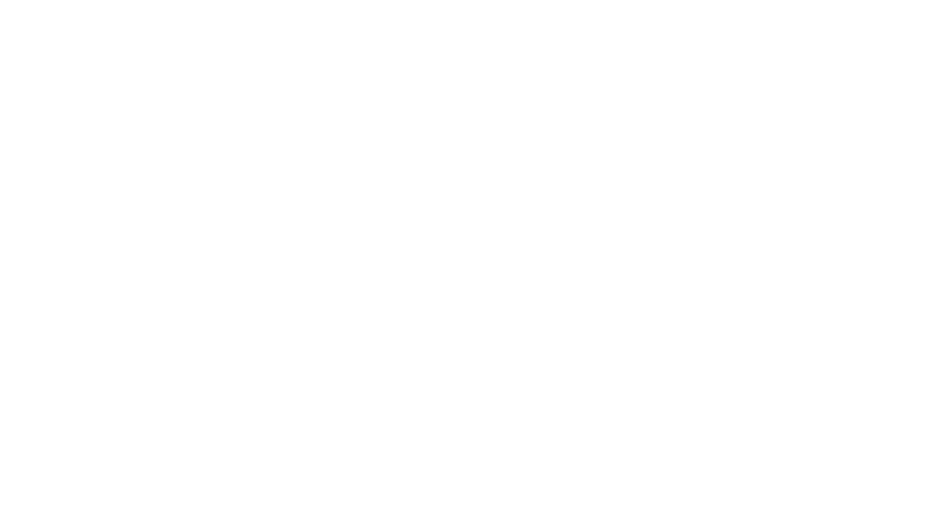